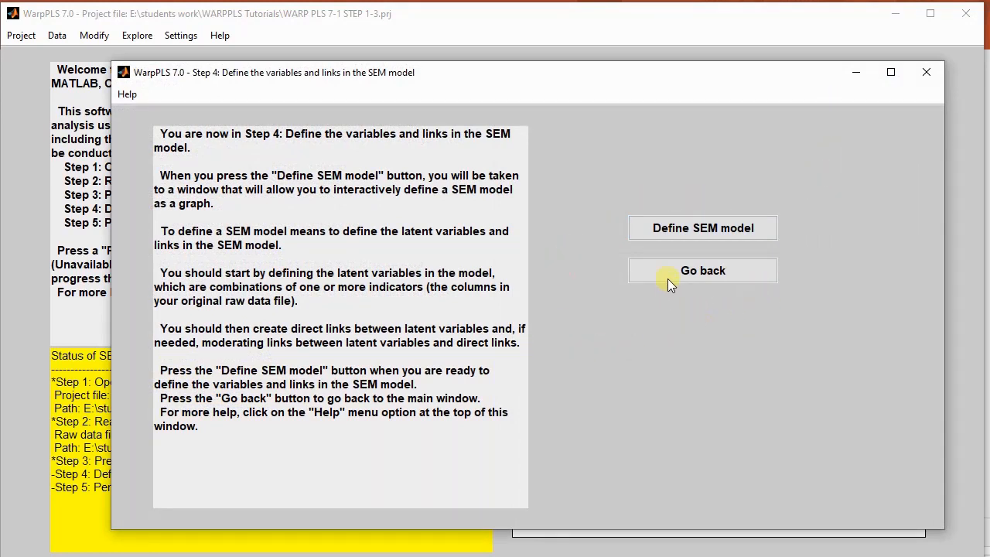
Open the SEM model definition window and maximize it.
{"action": "left_click", "coordinate": [766, 236]}
{"action": "left_click", "coordinate": [763, 230]}
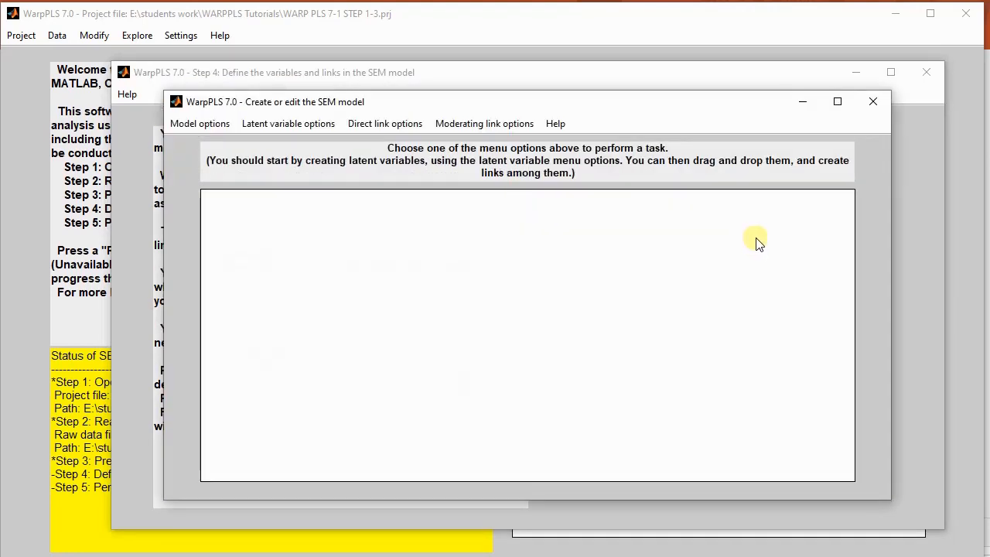
{"action": "left_click", "coordinate": [838, 102]}
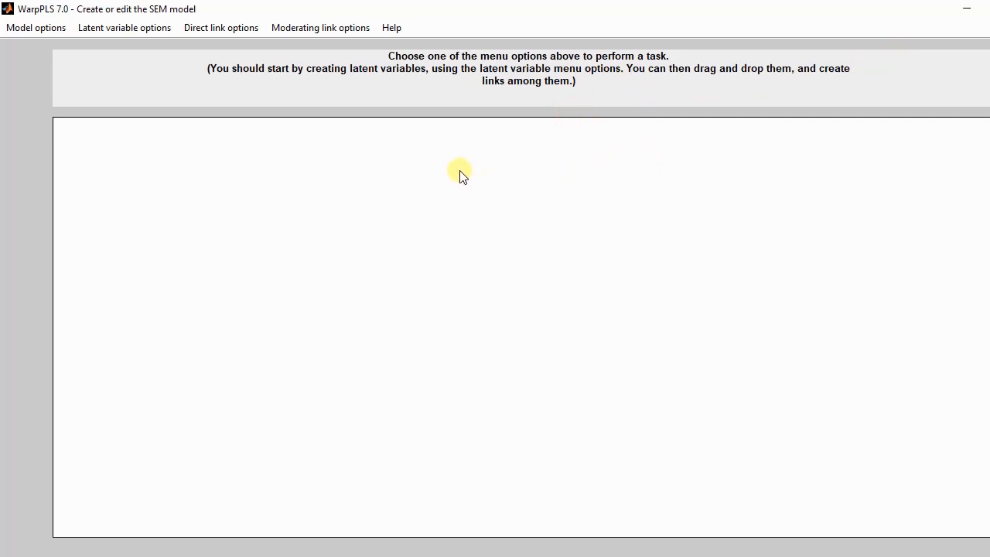
{"action": "left_click", "coordinate": [55, 34]}
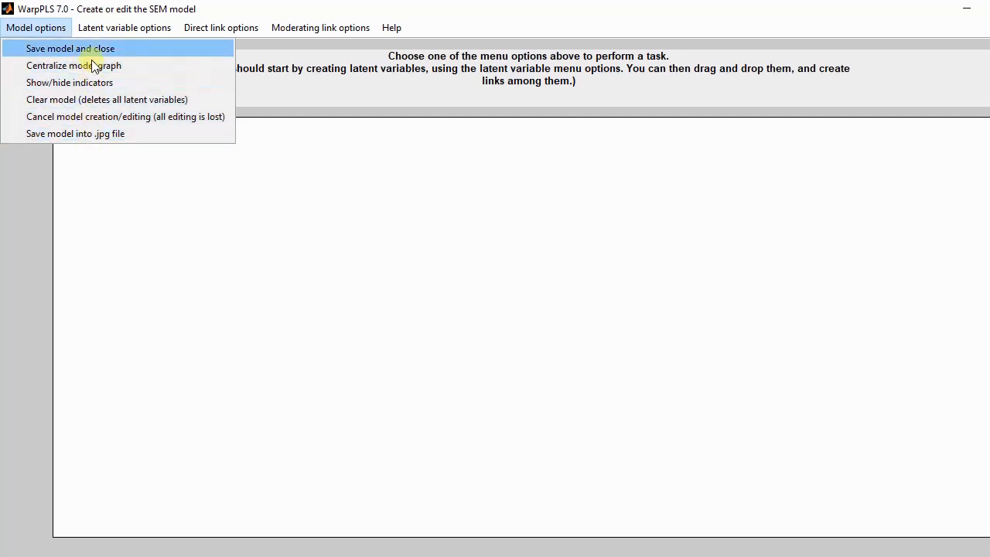
{"action": "mouse_move", "coordinate": [124, 28]}
{"action": "mouse_move", "coordinate": [215, 26]}
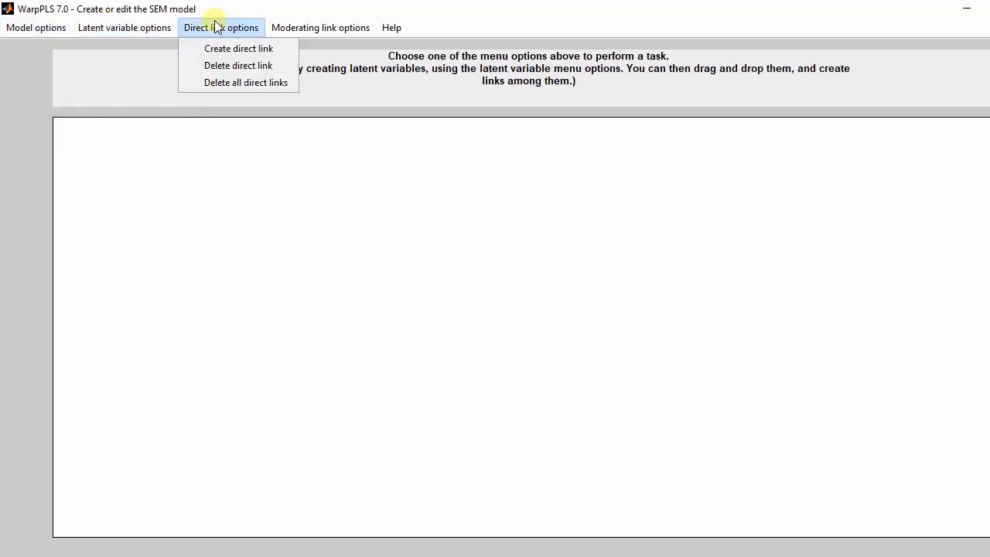
{"action": "mouse_move", "coordinate": [299, 28]}
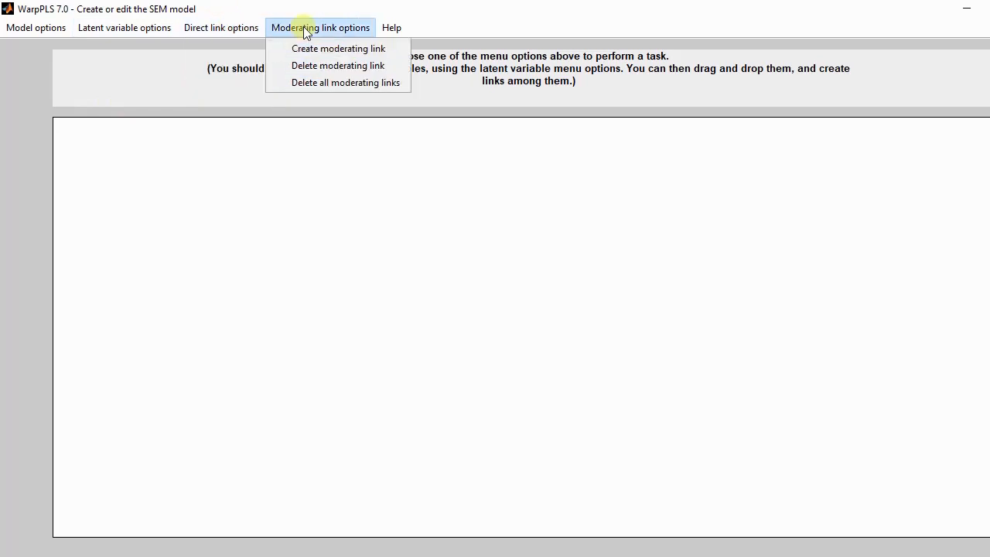
{"action": "mouse_move", "coordinate": [393, 30]}
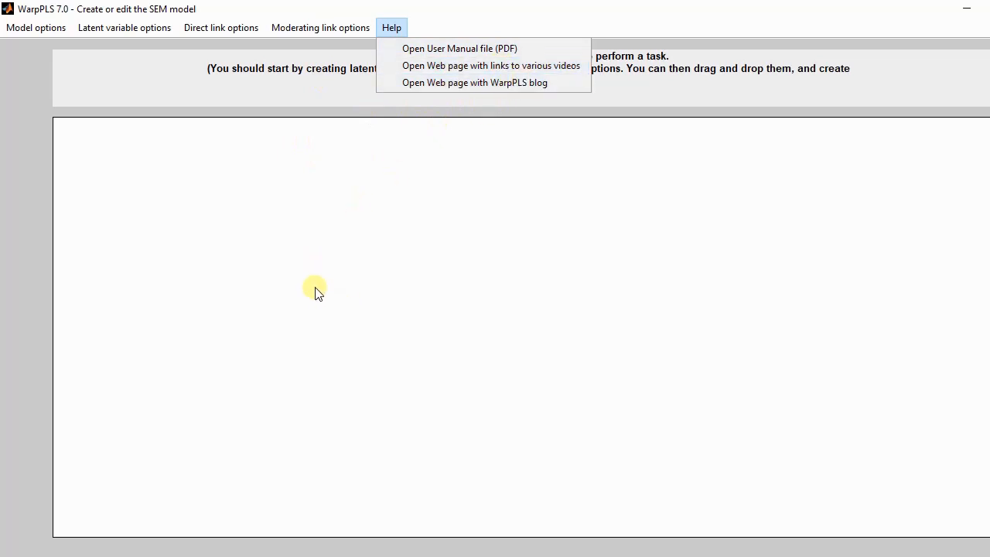
{"action": "left_click", "coordinate": [301, 192]}
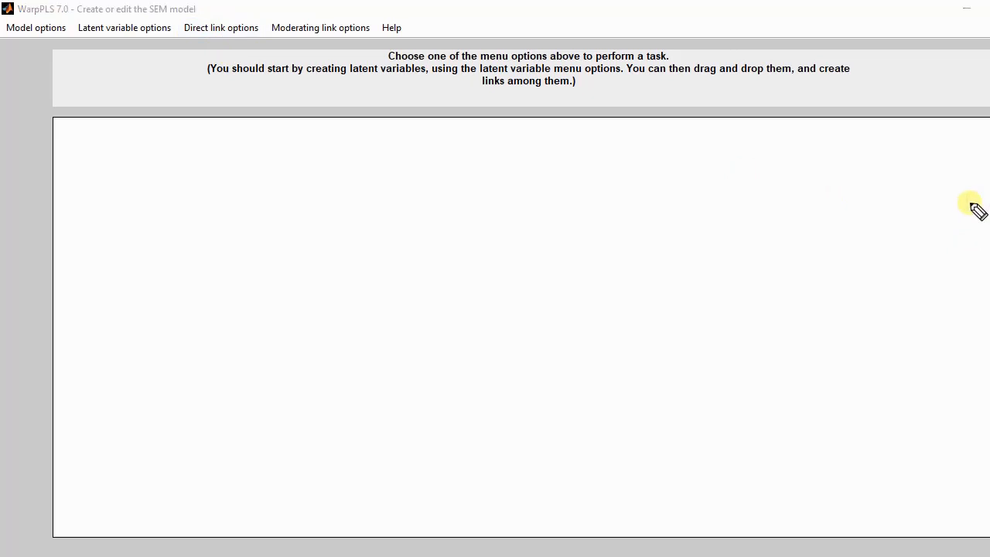
{"action": "mouse_move", "coordinate": [321, 176]}
{"action": "left_mouse_down"}
{"action": "mouse_move", "coordinate": [330, 196]}
{"action": "mouse_move", "coordinate": [329, 174]}
{"action": "mouse_move", "coordinate": [335, 190]}
{"action": "mouse_move", "coordinate": [338, 179]}
{"action": "left_mouse_up"}
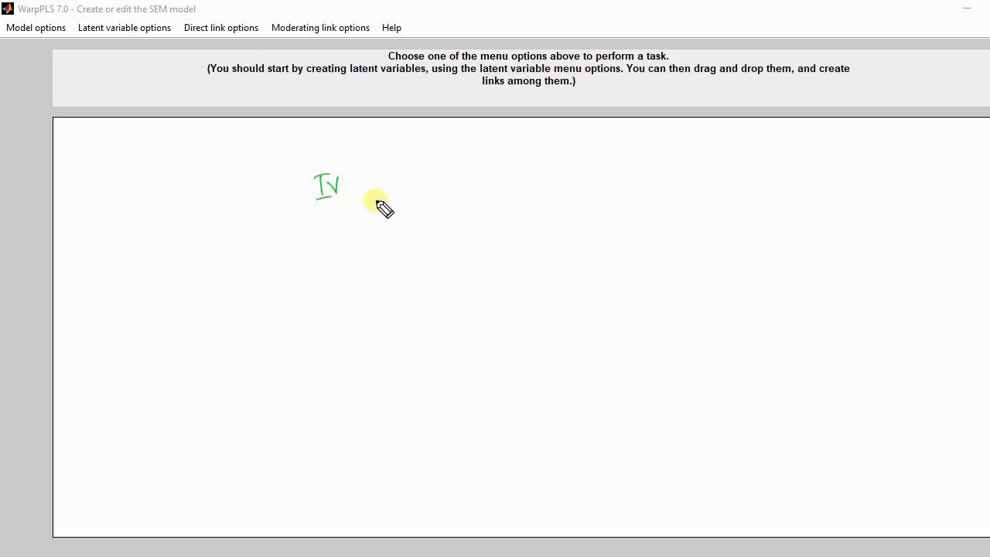
{"action": "left_click_drag", "start_coordinate": [310, 207], "coordinate": [341, 205]}
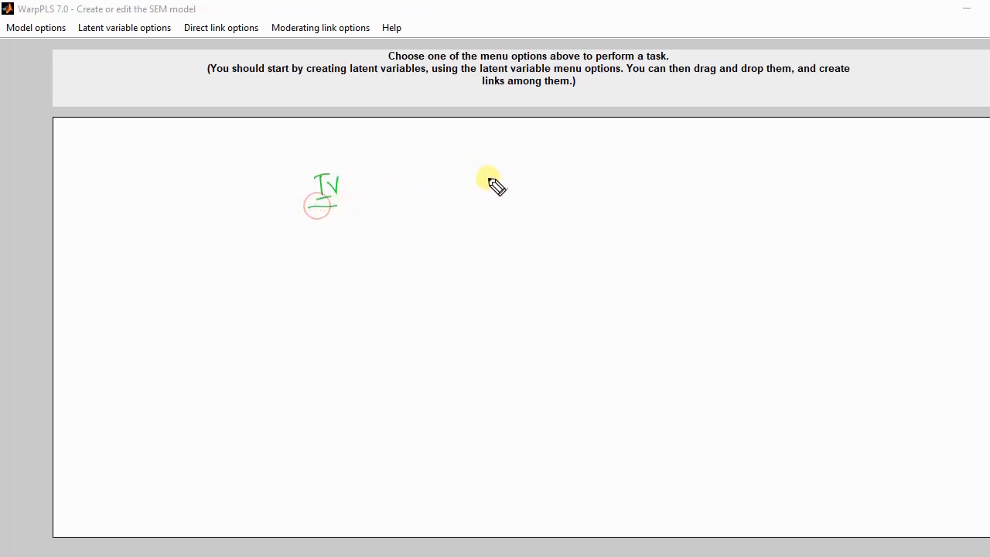
{"action": "mouse_move", "coordinate": [498, 175]}
{"action": "left_mouse_down"}
{"action": "mouse_move", "coordinate": [496, 189]}
{"action": "mouse_move", "coordinate": [512, 166]}
{"action": "mouse_move", "coordinate": [492, 196]}
{"action": "left_mouse_up"}
{"action": "mouse_move", "coordinate": [489, 158]}
{"action": "left_mouse_down"}
{"action": "mouse_move", "coordinate": [523, 193]}
{"action": "mouse_move", "coordinate": [489, 195]}
{"action": "left_mouse_up"}
{"action": "mouse_move", "coordinate": [307, 168]}
{"action": "left_mouse_down"}
{"action": "mouse_move", "coordinate": [313, 207]}
{"action": "mouse_move", "coordinate": [327, 166]}
{"action": "mouse_move", "coordinate": [360, 204]}
{"action": "mouse_move", "coordinate": [309, 207]}
{"action": "left_mouse_up"}
{"action": "mouse_move", "coordinate": [357, 185]}
{"action": "left_mouse_down"}
{"action": "mouse_move", "coordinate": [467, 175]}
{"action": "mouse_move", "coordinate": [479, 164]}
{"action": "mouse_move", "coordinate": [488, 179]}
{"action": "left_mouse_up"}
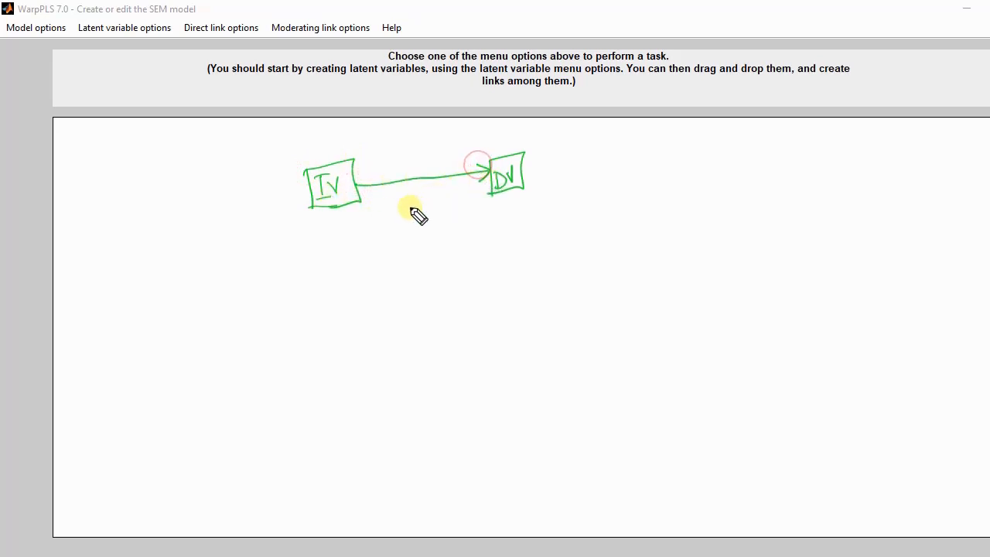
{"action": "mouse_move", "coordinate": [341, 186]}
{"action": "left_mouse_down"}
{"action": "mouse_move", "coordinate": [352, 190]}
{"action": "mouse_move", "coordinate": [335, 254]}
{"action": "left_mouse_up"}
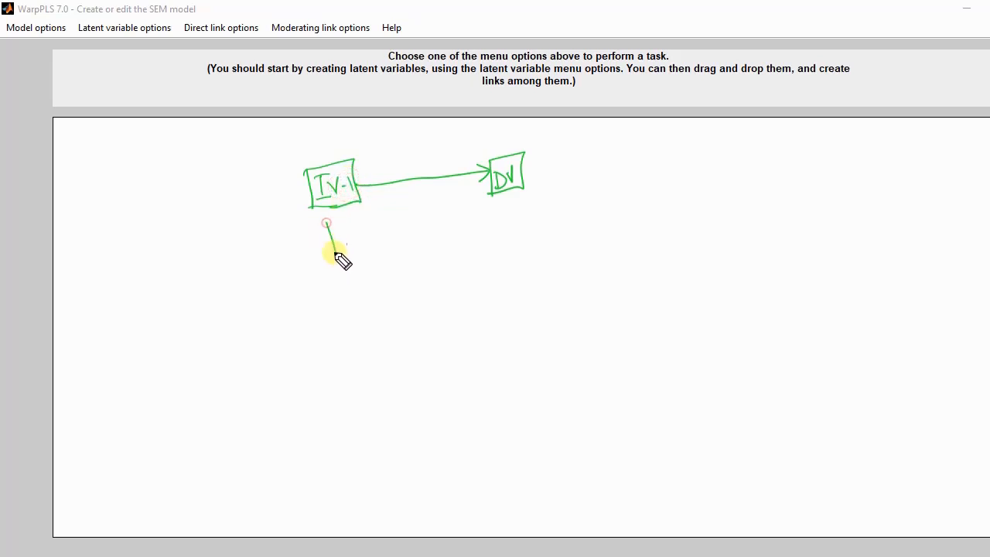
{"action": "mouse_move", "coordinate": [326, 218]}
{"action": "left_mouse_down"}
{"action": "mouse_move", "coordinate": [358, 214]}
{"action": "mouse_move", "coordinate": [370, 243]}
{"action": "mouse_move", "coordinate": [336, 252]}
{"action": "mouse_move", "coordinate": [354, 229]}
{"action": "mouse_move", "coordinate": [365, 243]}
{"action": "mouse_move", "coordinate": [482, 188]}
{"action": "mouse_move", "coordinate": [478, 198]}
{"action": "left_mouse_up"}
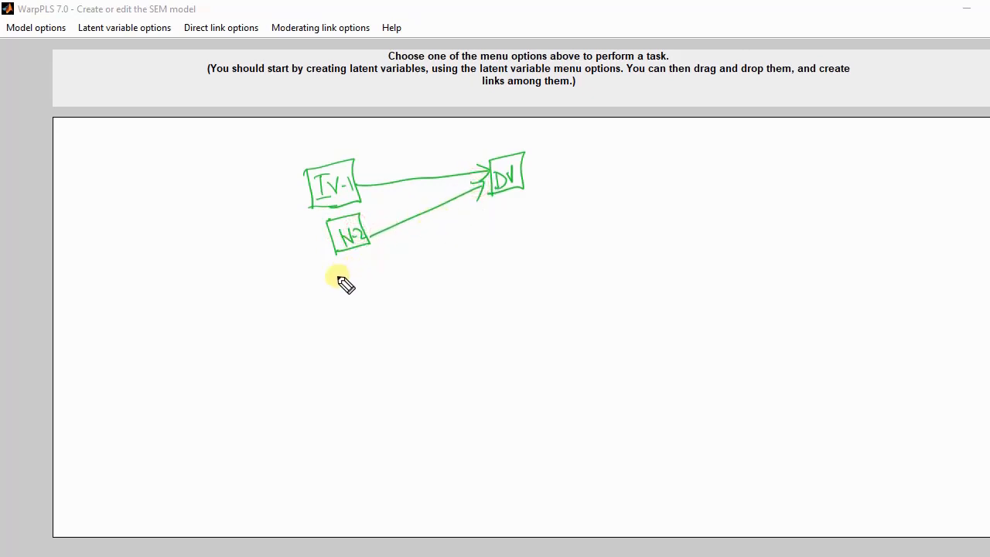
{"action": "mouse_move", "coordinate": [334, 268]}
{"action": "left_mouse_down"}
{"action": "mouse_move", "coordinate": [375, 258]}
{"action": "mouse_move", "coordinate": [347, 305]}
{"action": "left_mouse_up"}
{"action": "mouse_move", "coordinate": [334, 267]}
{"action": "left_mouse_down"}
{"action": "mouse_move", "coordinate": [339, 302]}
{"action": "mouse_move", "coordinate": [354, 286]}
{"action": "left_mouse_up"}
{"action": "left_click_drag", "start_coordinate": [357, 273], "coordinate": [370, 276]}
{"action": "mouse_move", "coordinate": [369, 268]}
{"action": "left_mouse_down"}
{"action": "mouse_move", "coordinate": [380, 283]}
{"action": "mouse_move", "coordinate": [495, 205]}
{"action": "left_mouse_up"}
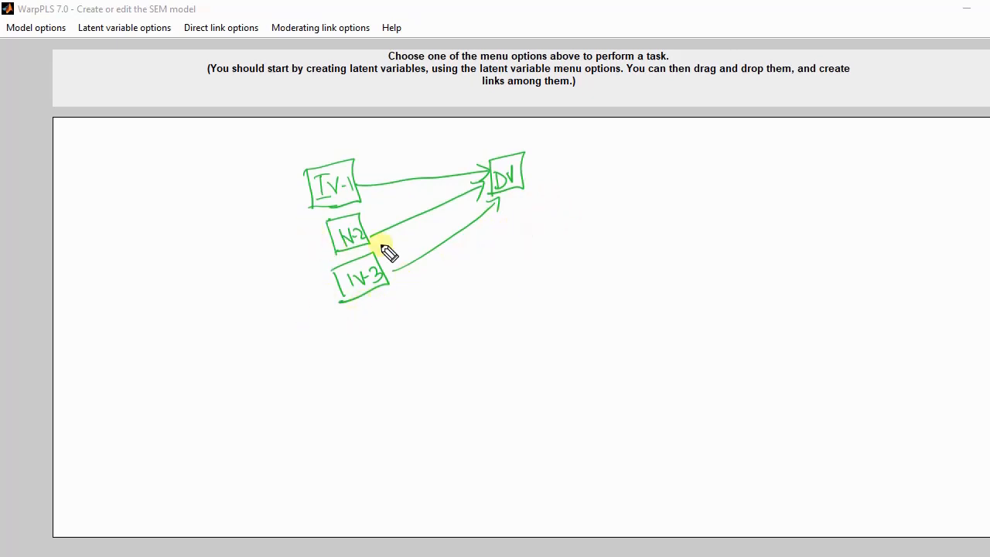
{"action": "left_click", "coordinate": [989, 344]}
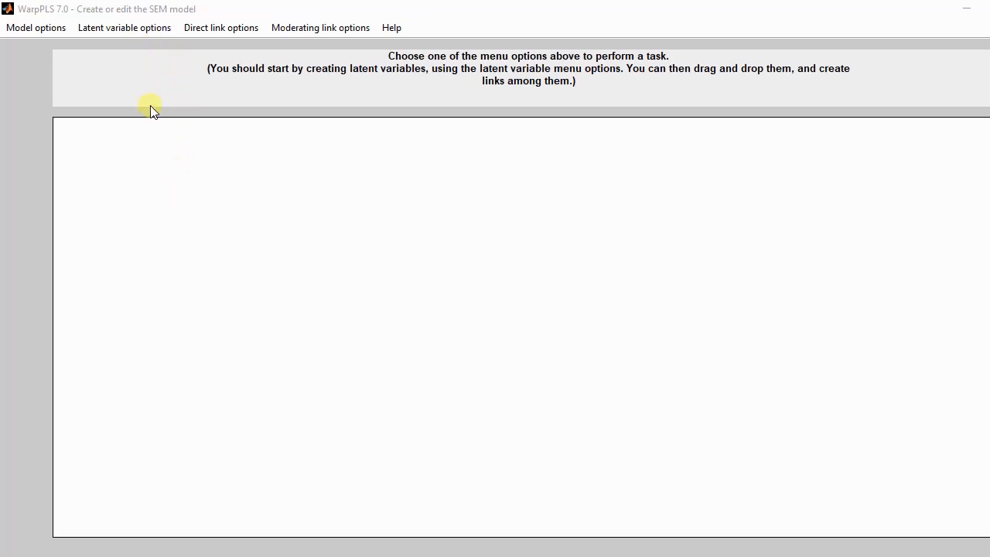
Start creating a latent variable at a spot in the upper-left area of the blank model canvas.
{"action": "left_click", "coordinate": [145, 28]}
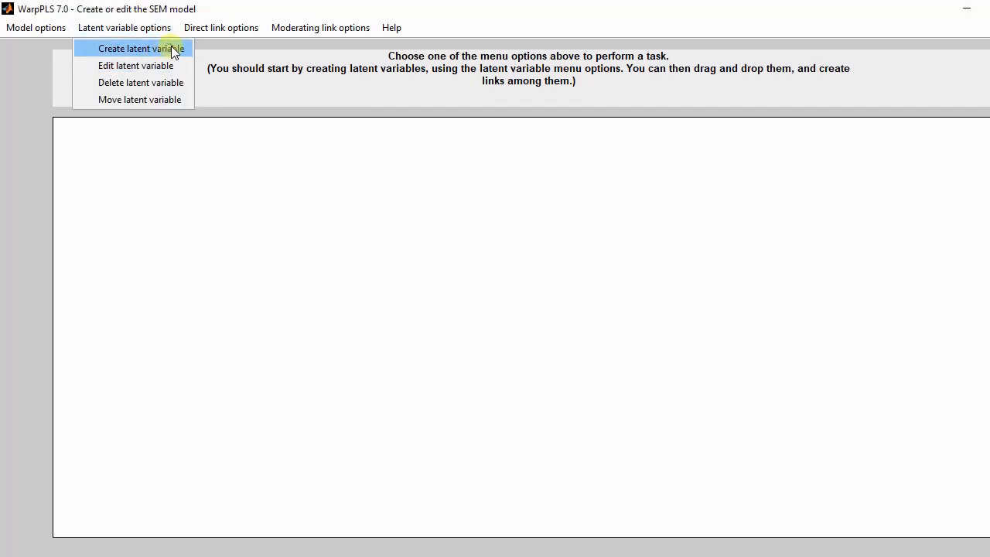
{"action": "left_click", "coordinate": [167, 48]}
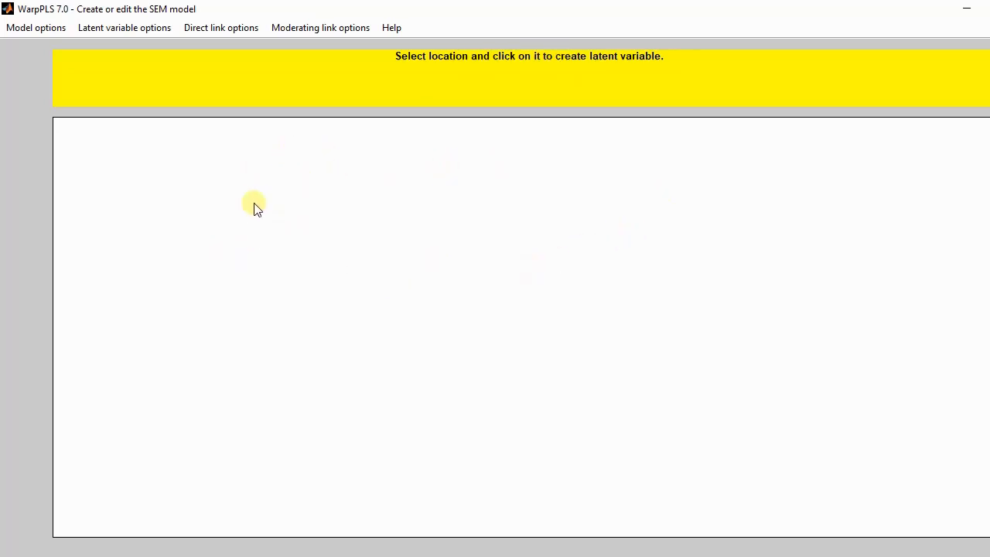
{"action": "left_click", "coordinate": [288, 184]}
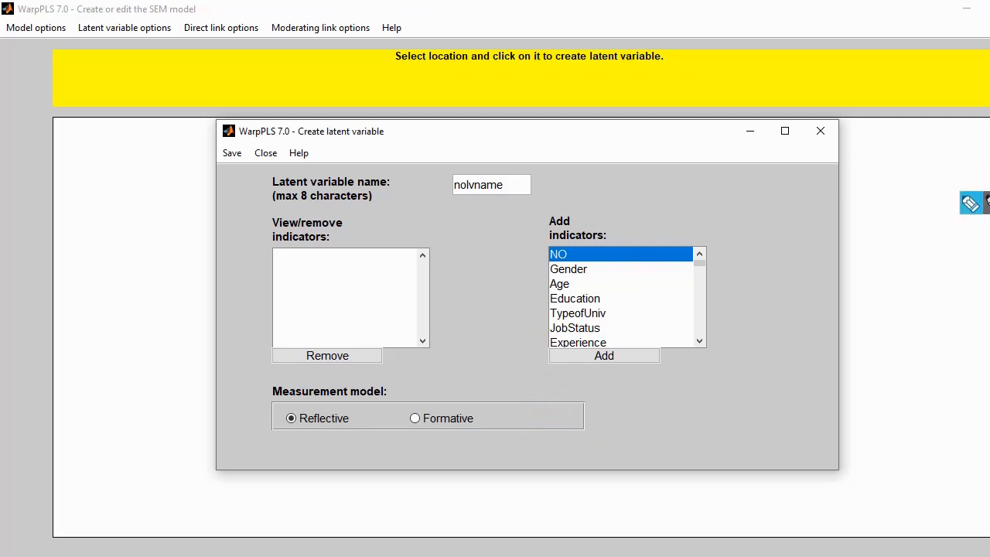
{"action": "left_click", "coordinate": [973, 209]}
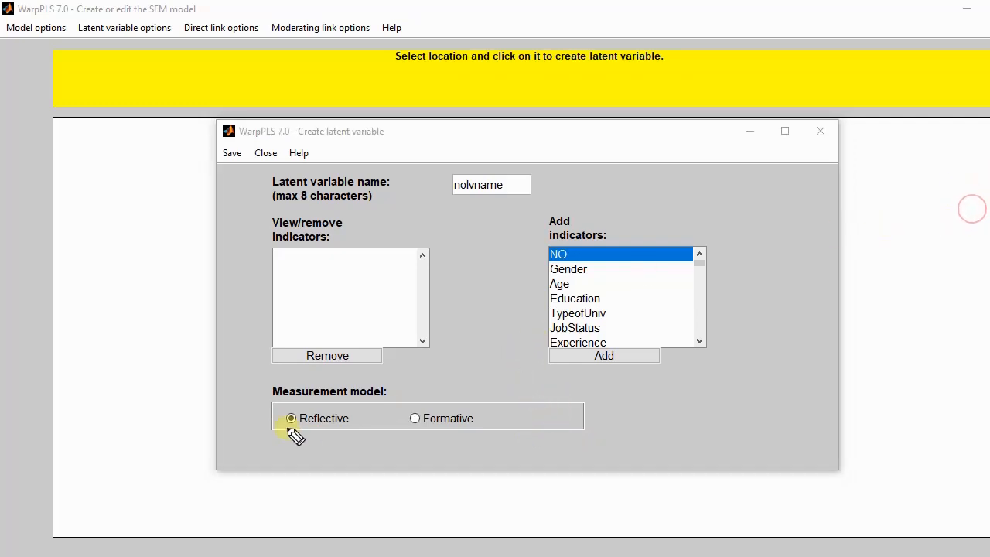
{"action": "mouse_move", "coordinate": [303, 390]}
{"action": "left_mouse_down"}
{"action": "mouse_move", "coordinate": [275, 403]}
{"action": "mouse_move", "coordinate": [334, 447]}
{"action": "mouse_move", "coordinate": [317, 393]}
{"action": "left_mouse_up"}
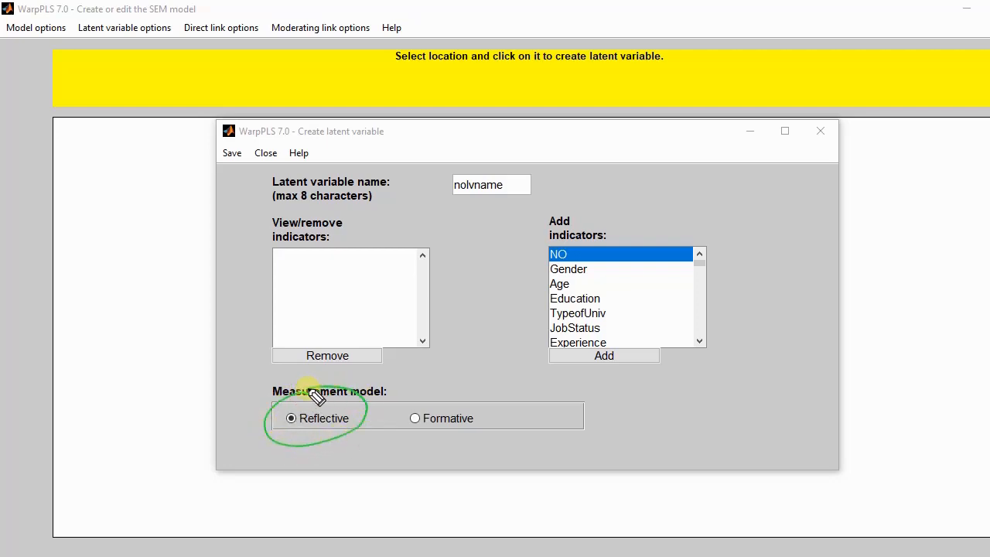
{"action": "mouse_move", "coordinate": [442, 390]}
{"action": "left_mouse_down"}
{"action": "mouse_move", "coordinate": [411, 430]}
{"action": "mouse_move", "coordinate": [495, 425]}
{"action": "mouse_move", "coordinate": [411, 405]}
{"action": "left_mouse_up"}
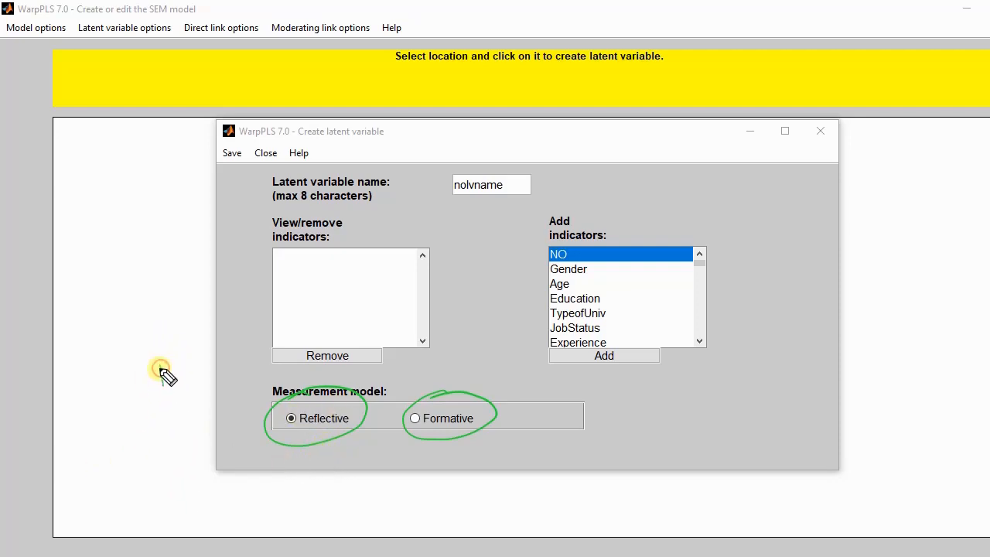
{"action": "mouse_move", "coordinate": [166, 373]}
{"action": "left_mouse_down"}
{"action": "mouse_move", "coordinate": [194, 361]}
{"action": "mouse_move", "coordinate": [188, 387]}
{"action": "mouse_move", "coordinate": [196, 368]}
{"action": "left_mouse_up"}
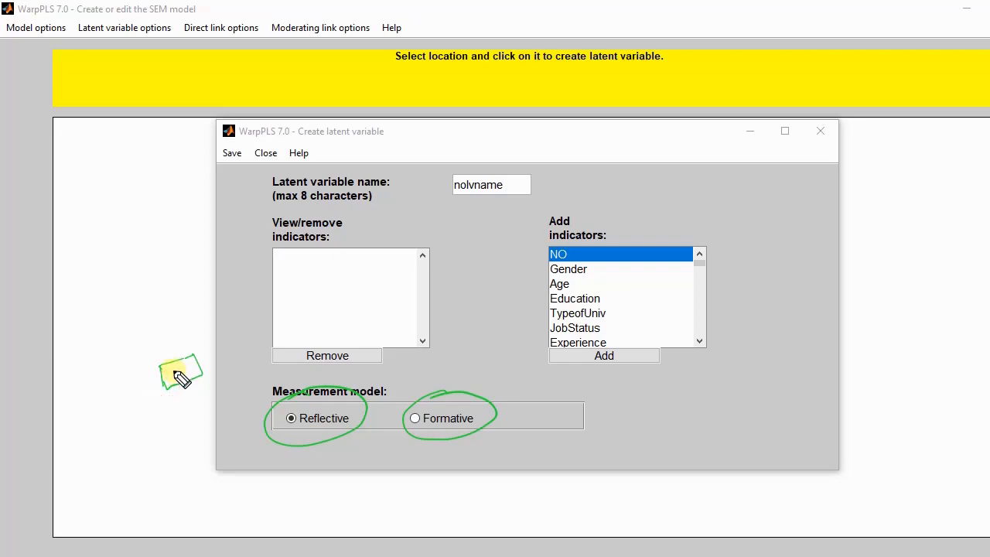
{"action": "left_click_drag", "start_coordinate": [177, 365], "coordinate": [97, 339]}
{"action": "left_click_drag", "start_coordinate": [151, 371], "coordinate": [90, 359]}
{"action": "left_click_drag", "start_coordinate": [154, 379], "coordinate": [94, 385]}
{"action": "left_click_drag", "start_coordinate": [155, 389], "coordinate": [101, 424]}
{"action": "mouse_move", "coordinate": [161, 394]}
{"action": "left_mouse_down"}
{"action": "mouse_move", "coordinate": [130, 439]}
{"action": "mouse_move", "coordinate": [152, 442]}
{"action": "left_mouse_up"}
{"action": "mouse_move", "coordinate": [76, 325]}
{"action": "left_mouse_down"}
{"action": "mouse_move", "coordinate": [99, 351]}
{"action": "mouse_move", "coordinate": [89, 338]}
{"action": "mouse_move", "coordinate": [80, 358]}
{"action": "mouse_move", "coordinate": [99, 430]}
{"action": "mouse_move", "coordinate": [129, 449]}
{"action": "mouse_move", "coordinate": [162, 443]}
{"action": "left_mouse_up"}
{"action": "left_click_drag", "start_coordinate": [146, 443], "coordinate": [157, 448]}
{"action": "mouse_move", "coordinate": [163, 443]}
{"action": "left_mouse_down"}
{"action": "mouse_move", "coordinate": [152, 449]}
{"action": "mouse_move", "coordinate": [165, 427]}
{"action": "mouse_move", "coordinate": [132, 438]}
{"action": "left_mouse_up"}
{"action": "left_click_drag", "start_coordinate": [108, 412], "coordinate": [115, 421]}
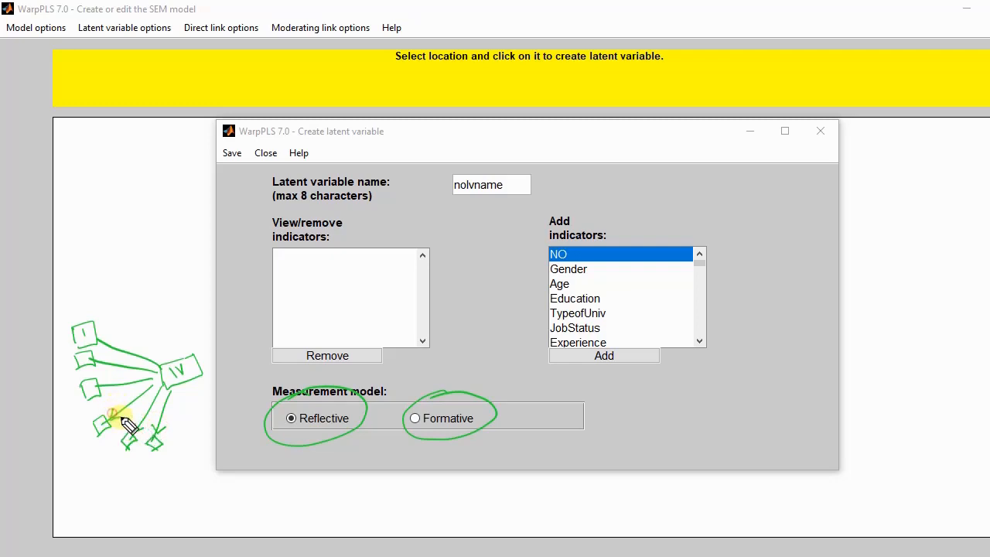
{"action": "left_click_drag", "start_coordinate": [104, 378], "coordinate": [106, 391]}
{"action": "mouse_move", "coordinate": [98, 356]}
{"action": "left_mouse_down"}
{"action": "mouse_move", "coordinate": [101, 368]}
{"action": "mouse_move", "coordinate": [104, 350]}
{"action": "left_mouse_up"}
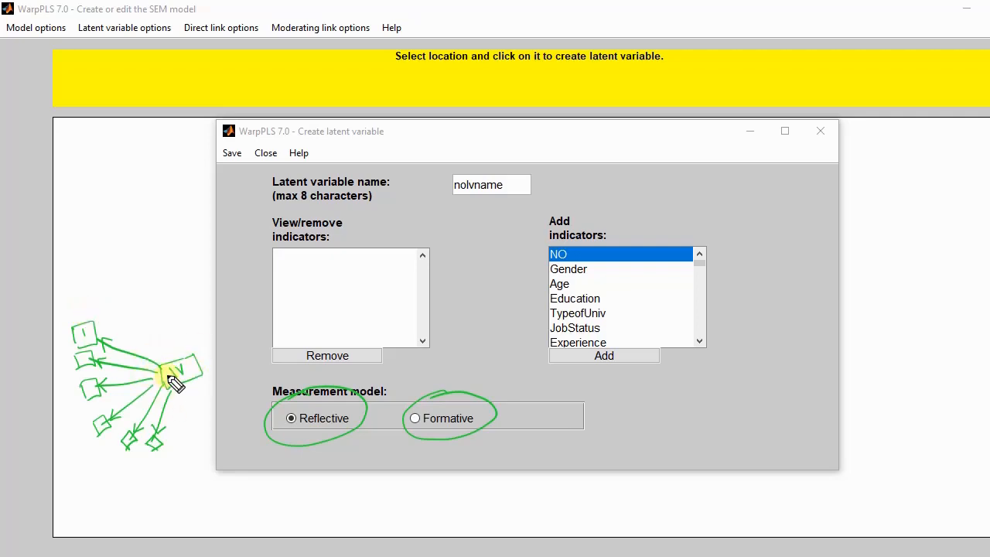
{"action": "mouse_move", "coordinate": [191, 393]}
{"action": "left_mouse_down"}
{"action": "mouse_move", "coordinate": [198, 427]}
{"action": "mouse_move", "coordinate": [249, 433]}
{"action": "mouse_move", "coordinate": [256, 423]}
{"action": "mouse_move", "coordinate": [249, 441]}
{"action": "left_mouse_up"}
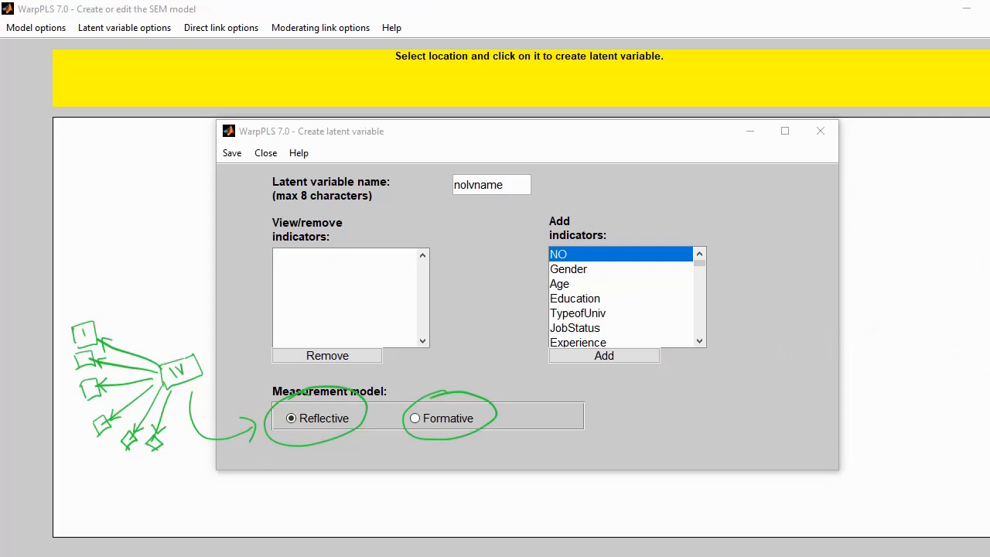
{"action": "mouse_move", "coordinate": [505, 420]}
{"action": "left_mouse_down"}
{"action": "mouse_move", "coordinate": [552, 418]}
{"action": "mouse_move", "coordinate": [545, 430]}
{"action": "left_mouse_up"}
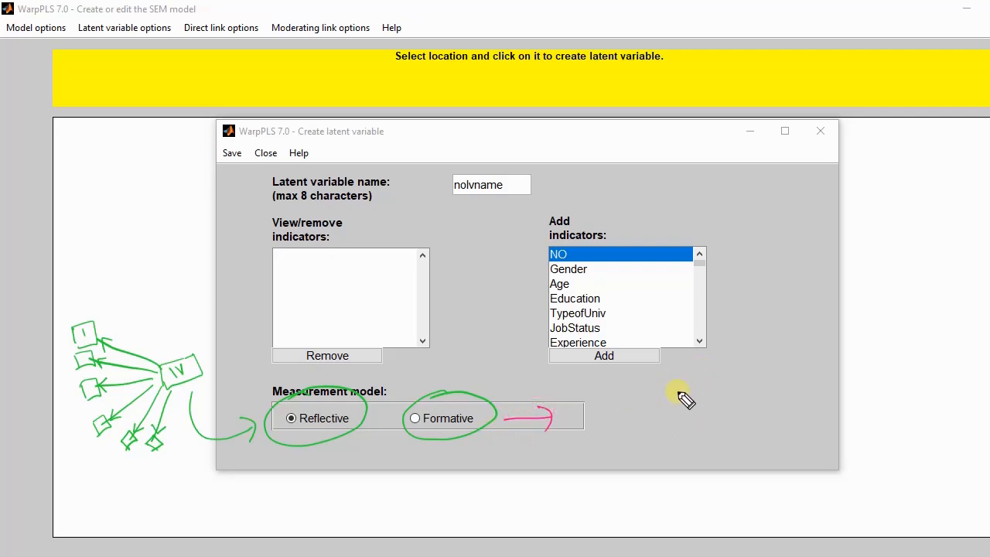
{"action": "mouse_move", "coordinate": [659, 410]}
{"action": "left_mouse_down"}
{"action": "mouse_move", "coordinate": [658, 424]}
{"action": "mouse_move", "coordinate": [658, 404]}
{"action": "mouse_move", "coordinate": [681, 402]}
{"action": "mouse_move", "coordinate": [662, 432]}
{"action": "mouse_move", "coordinate": [676, 410]}
{"action": "left_mouse_up"}
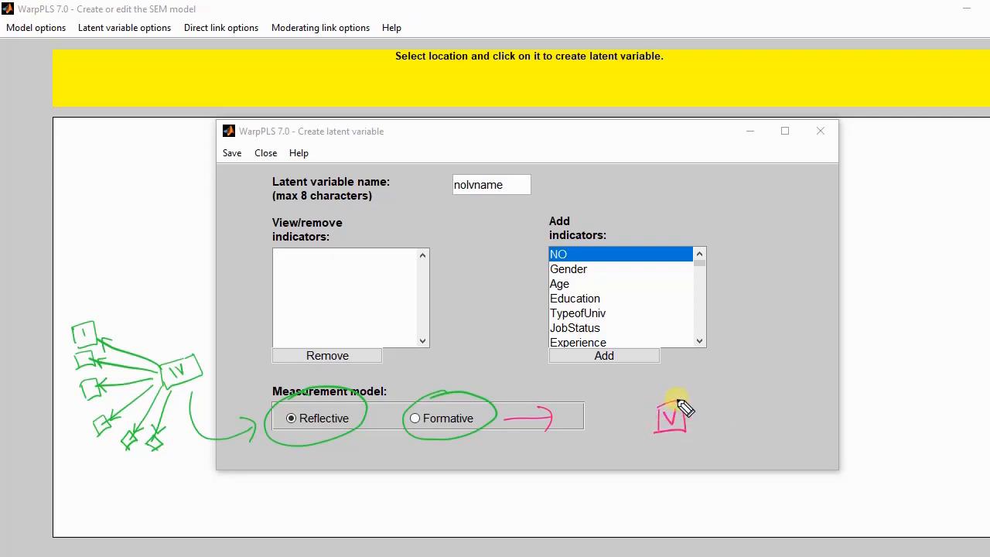
{"action": "left_click_drag", "start_coordinate": [687, 403], "coordinate": [750, 365]}
{"action": "left_click_drag", "start_coordinate": [688, 410], "coordinate": [771, 403]}
{"action": "left_click_drag", "start_coordinate": [690, 430], "coordinate": [763, 451]}
{"action": "left_click_drag", "start_coordinate": [754, 349], "coordinate": [760, 377]}
{"action": "mouse_move", "coordinate": [754, 351]}
{"action": "left_mouse_down"}
{"action": "mouse_move", "coordinate": [764, 345]}
{"action": "mouse_move", "coordinate": [762, 373]}
{"action": "mouse_move", "coordinate": [762, 357]}
{"action": "mouse_move", "coordinate": [778, 351]}
{"action": "left_mouse_up"}
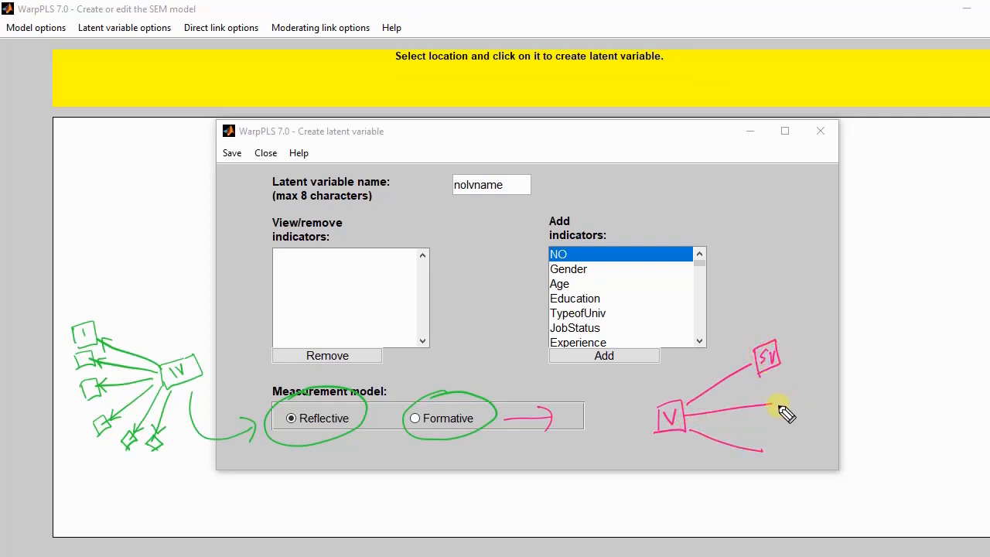
{"action": "mouse_move", "coordinate": [776, 393]}
{"action": "left_mouse_down"}
{"action": "mouse_move", "coordinate": [775, 410]}
{"action": "mouse_move", "coordinate": [797, 408]}
{"action": "mouse_move", "coordinate": [783, 393]}
{"action": "mouse_move", "coordinate": [790, 399]}
{"action": "mouse_move", "coordinate": [779, 403]}
{"action": "mouse_move", "coordinate": [790, 401]}
{"action": "left_mouse_up"}
{"action": "left_click_drag", "start_coordinate": [790, 401], "coordinate": [797, 390]}
{"action": "left_click_drag", "start_coordinate": [764, 444], "coordinate": [765, 458]}
{"action": "mouse_move", "coordinate": [764, 445]}
{"action": "left_mouse_down"}
{"action": "mouse_move", "coordinate": [785, 454]}
{"action": "mouse_move", "coordinate": [769, 455]}
{"action": "mouse_move", "coordinate": [787, 441]}
{"action": "left_mouse_up"}
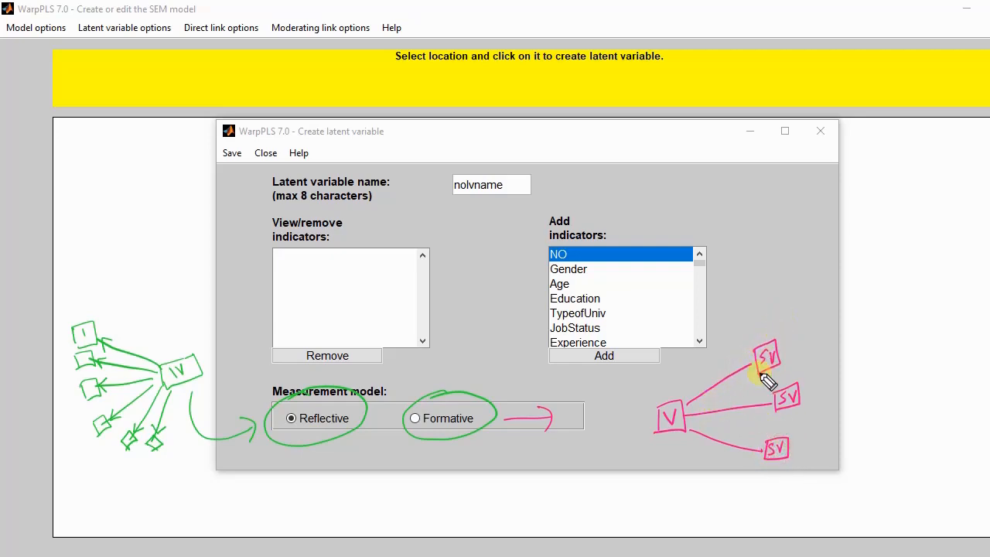
{"action": "mouse_move", "coordinate": [692, 390]}
{"action": "left_mouse_down"}
{"action": "mouse_move", "coordinate": [701, 403]}
{"action": "mouse_move", "coordinate": [688, 417]}
{"action": "mouse_move", "coordinate": [702, 428]}
{"action": "left_mouse_up"}
{"action": "left_click_drag", "start_coordinate": [670, 382], "coordinate": [685, 371]}
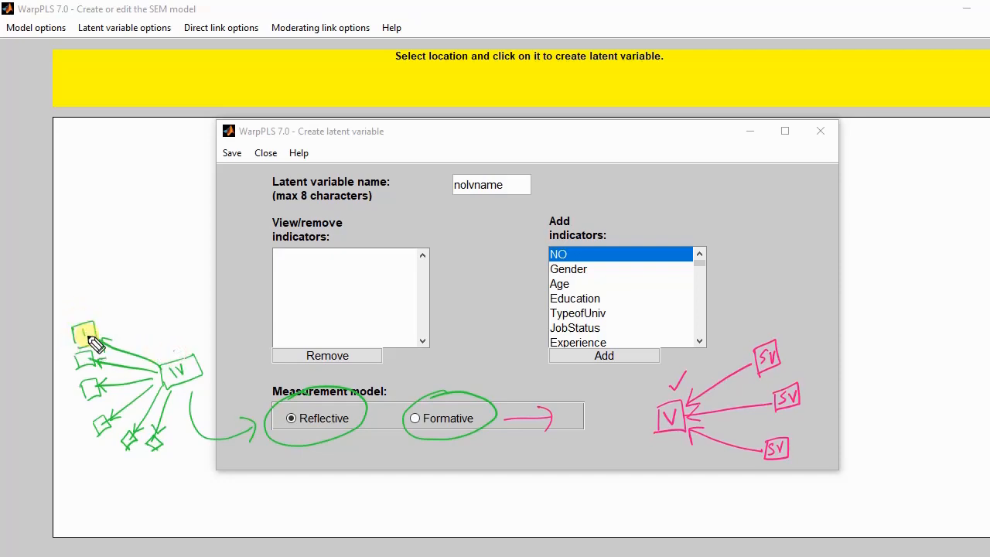
{"action": "mouse_move", "coordinate": [88, 380]}
{"action": "left_mouse_down"}
{"action": "mouse_move", "coordinate": [103, 430]}
{"action": "mouse_move", "coordinate": [154, 445]}
{"action": "left_mouse_up"}
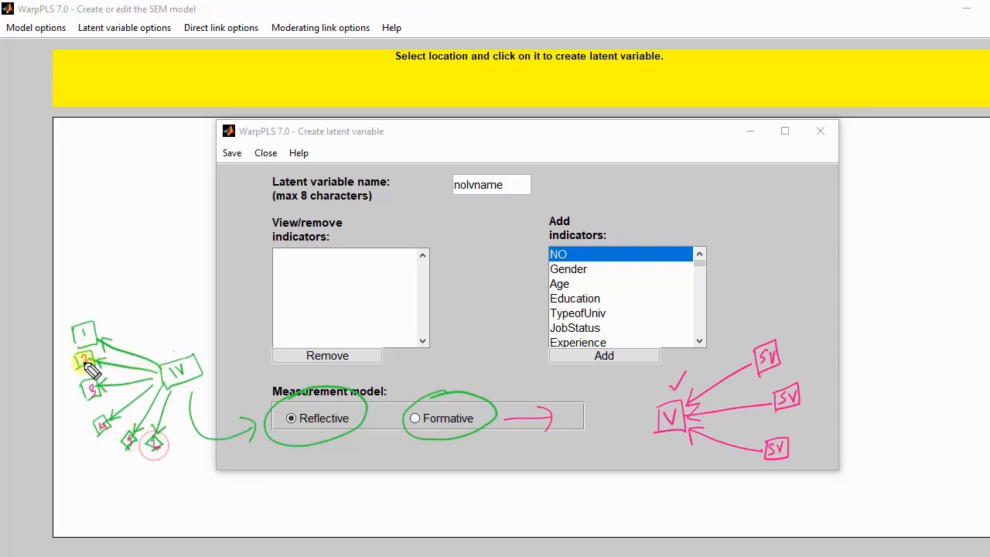
{"action": "mouse_move", "coordinate": [73, 385]}
{"action": "left_mouse_down"}
{"action": "mouse_move", "coordinate": [85, 408]}
{"action": "mouse_move", "coordinate": [116, 377]}
{"action": "mouse_move", "coordinate": [70, 387]}
{"action": "left_mouse_up"}
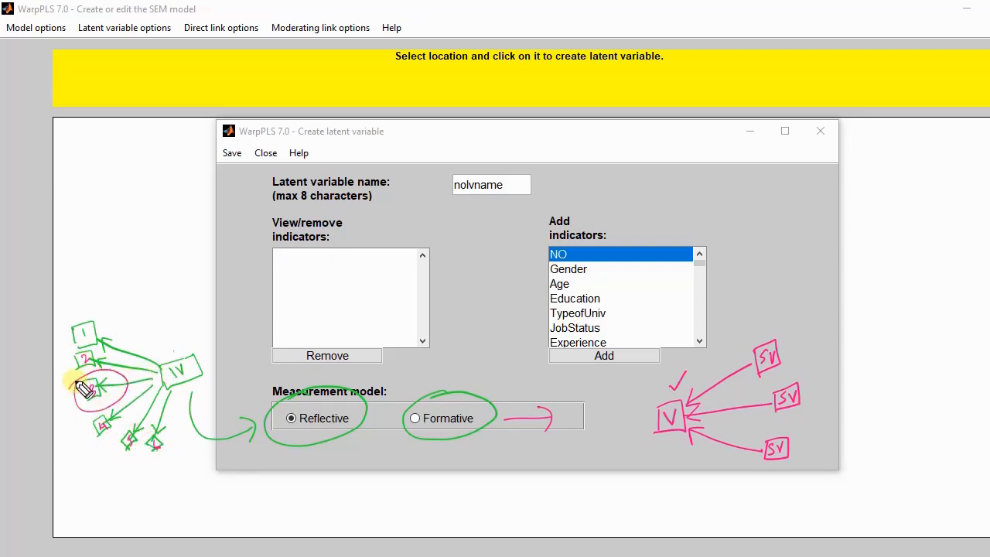
{"action": "mouse_move", "coordinate": [75, 348]}
{"action": "left_mouse_down"}
{"action": "mouse_move", "coordinate": [99, 349]}
{"action": "mouse_move", "coordinate": [68, 361]}
{"action": "left_mouse_up"}
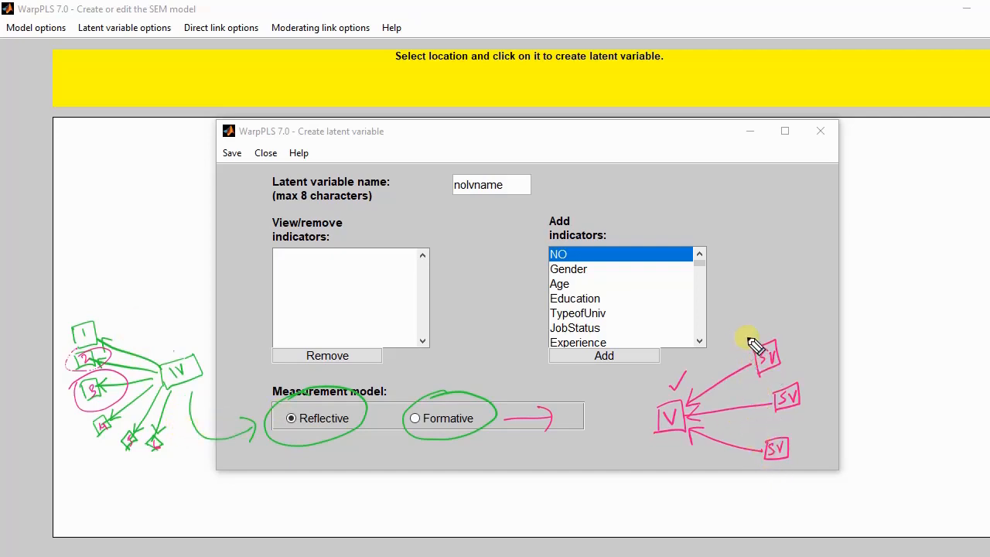
{"action": "mouse_move", "coordinate": [748, 323]}
{"action": "left_mouse_down"}
{"action": "mouse_move", "coordinate": [759, 338]}
{"action": "mouse_move", "coordinate": [749, 338]}
{"action": "left_mouse_up"}
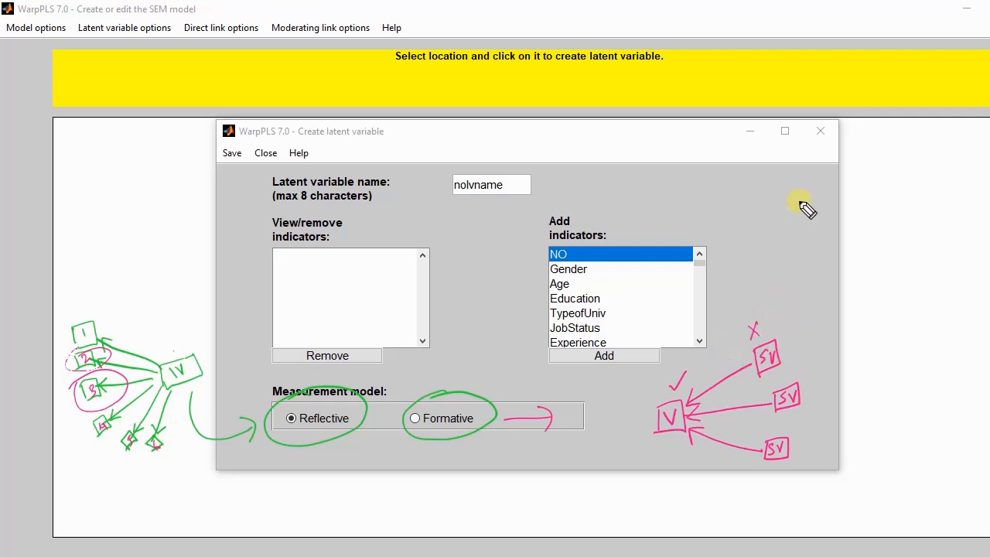
{"action": "left_click_drag", "start_coordinate": [670, 382], "coordinate": [685, 373]}
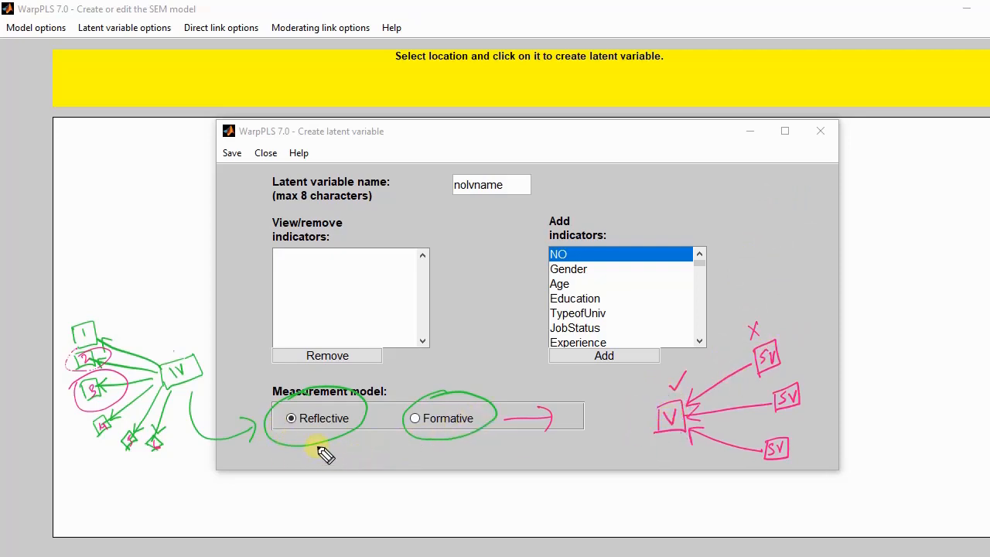
{"action": "left_click_drag", "start_coordinate": [314, 447], "coordinate": [348, 422]}
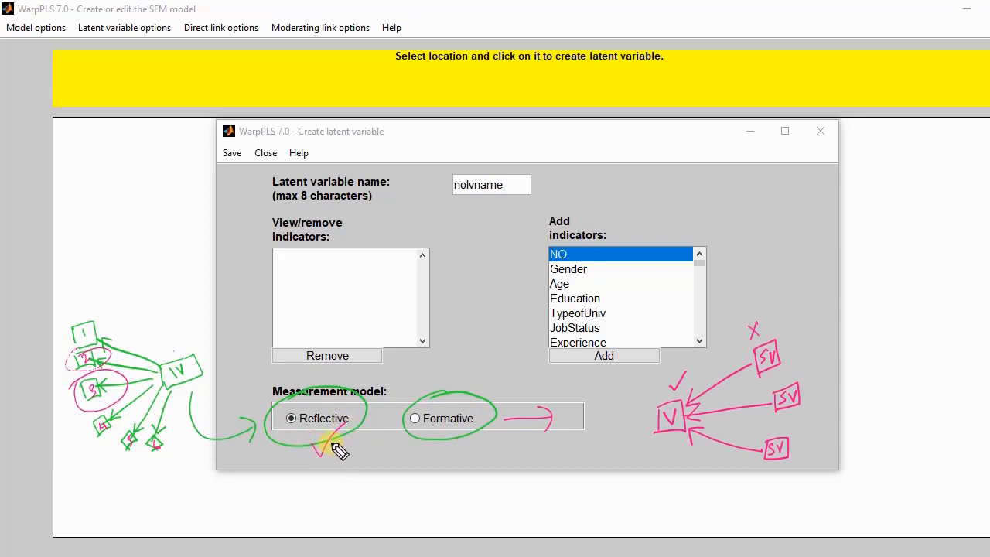
Look through the full list of indicators available for the new latent variable, from NO to the KAP and MK items.
{"action": "left_click", "coordinate": [989, 325]}
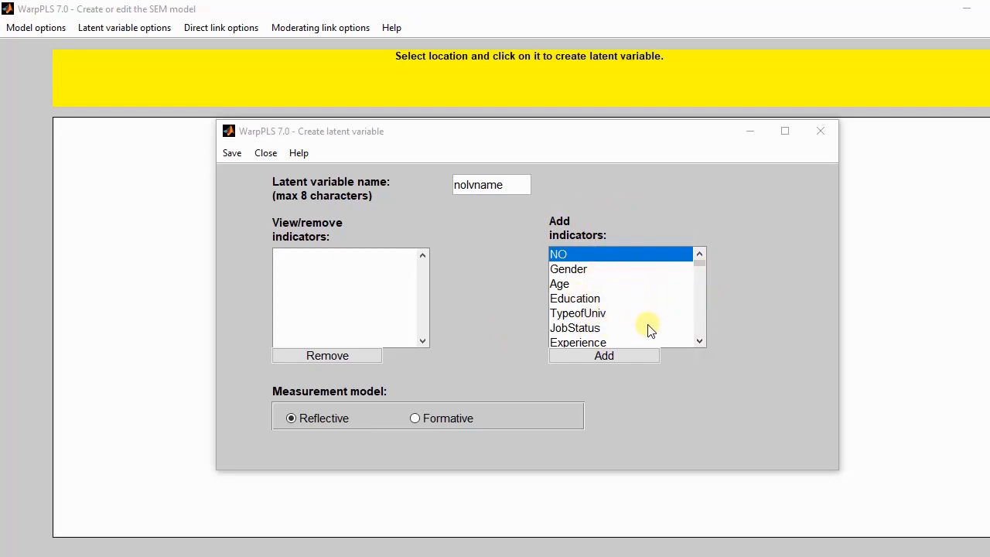
{"action": "left_click", "coordinate": [699, 339]}
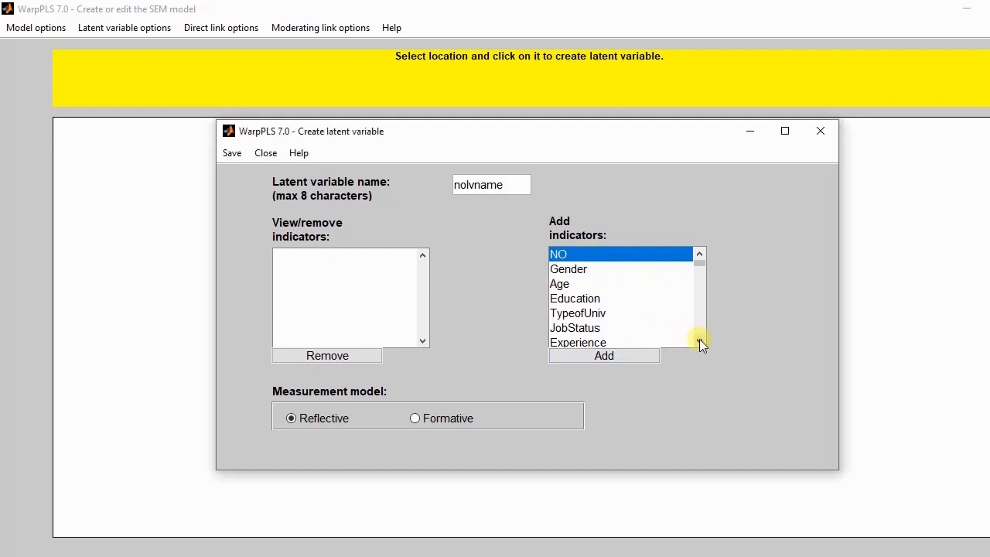
{"action": "left_click", "coordinate": [700, 338]}
{"action": "left_click", "coordinate": [700, 338]}
{"action": "left_click", "coordinate": [700, 338]}
{"action": "left_click", "coordinate": [700, 339]}
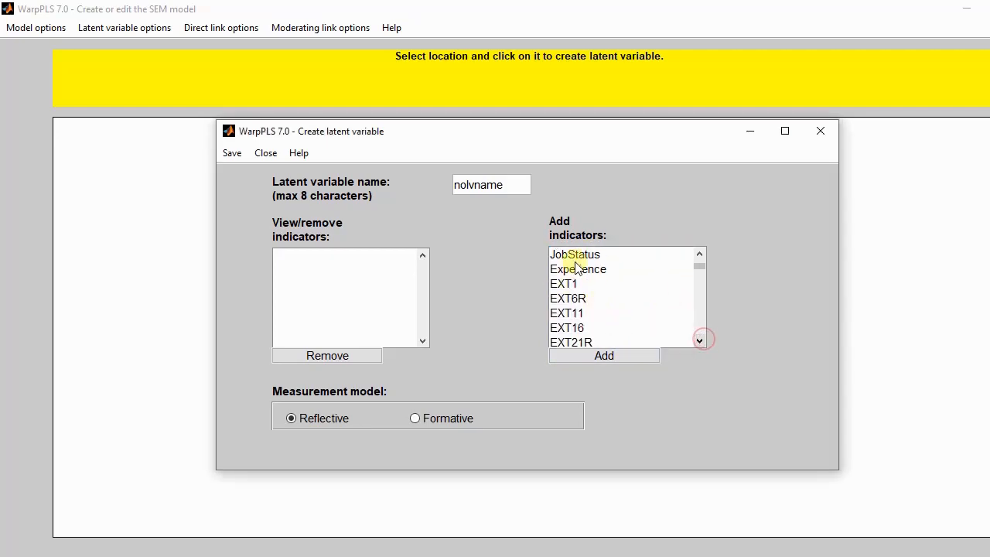
{"action": "left_click", "coordinate": [700, 340]}
{"action": "left_click", "coordinate": [699, 341]}
{"action": "left_click", "coordinate": [699, 340]}
{"action": "left_click", "coordinate": [699, 341]}
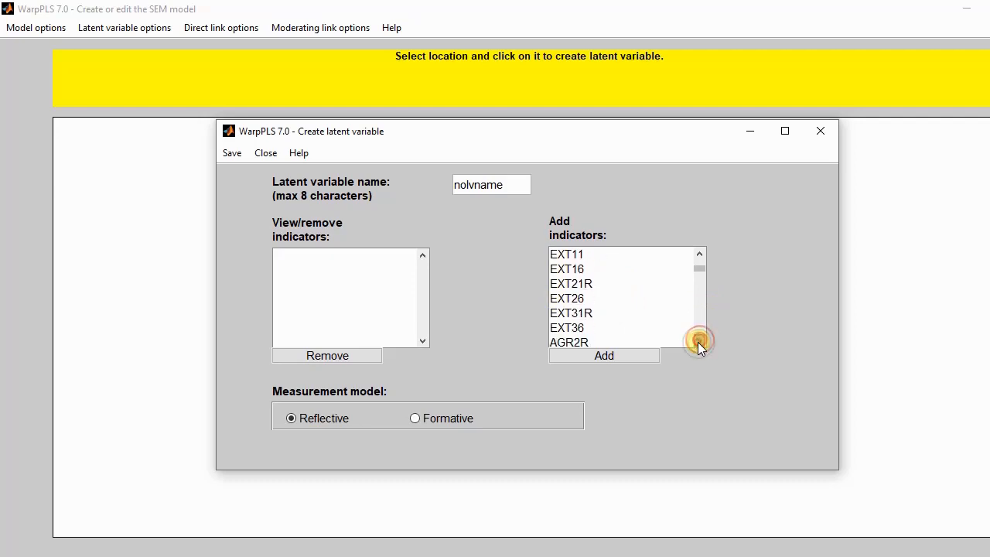
{"action": "left_click", "coordinate": [698, 341]}
{"action": "left_click", "coordinate": [698, 342]}
{"action": "left_click", "coordinate": [698, 341]}
{"action": "left_click", "coordinate": [699, 341]}
{"action": "left_click", "coordinate": [698, 341]}
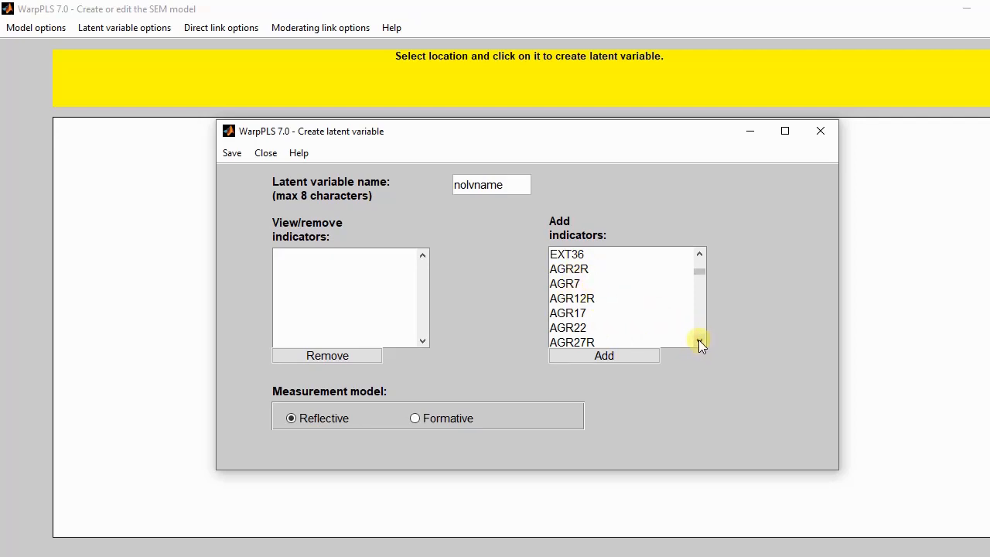
{"action": "left_click", "coordinate": [699, 340]}
{"action": "left_click", "coordinate": [699, 340]}
{"action": "left_click", "coordinate": [700, 340]}
{"action": "left_click", "coordinate": [700, 341]}
{"action": "left_click", "coordinate": [699, 340]}
{"action": "left_click", "coordinate": [700, 341]}
{"action": "left_click", "coordinate": [700, 341]}
{"action": "left_click", "coordinate": [700, 341]}
{"action": "left_click", "coordinate": [700, 341]}
{"action": "left_click", "coordinate": [700, 341]}
{"action": "left_click", "coordinate": [700, 342]}
{"action": "left_click", "coordinate": [700, 342]}
{"action": "double_click", "coordinate": [701, 342]}
{"action": "left_click", "coordinate": [700, 342]}
{"action": "left_click", "coordinate": [700, 342]}
{"action": "left_click", "coordinate": [701, 342]}
{"action": "left_click", "coordinate": [701, 342]}
{"action": "left_click", "coordinate": [701, 342]}
{"action": "left_click", "coordinate": [701, 341]}
{"action": "left_click", "coordinate": [701, 342]}
{"action": "left_click", "coordinate": [701, 342]}
{"action": "left_click", "coordinate": [701, 342]}
{"action": "left_click", "coordinate": [701, 342]}
{"action": "double_click", "coordinate": [701, 342]}
{"action": "double_click", "coordinate": [701, 342]}
{"action": "double_click", "coordinate": [700, 342]}
{"action": "double_click", "coordinate": [701, 342]}
{"action": "double_click", "coordinate": [700, 342]}
{"action": "left_click", "coordinate": [701, 341]}
{"action": "left_click_drag", "start_coordinate": [701, 294], "coordinate": [705, 335]}
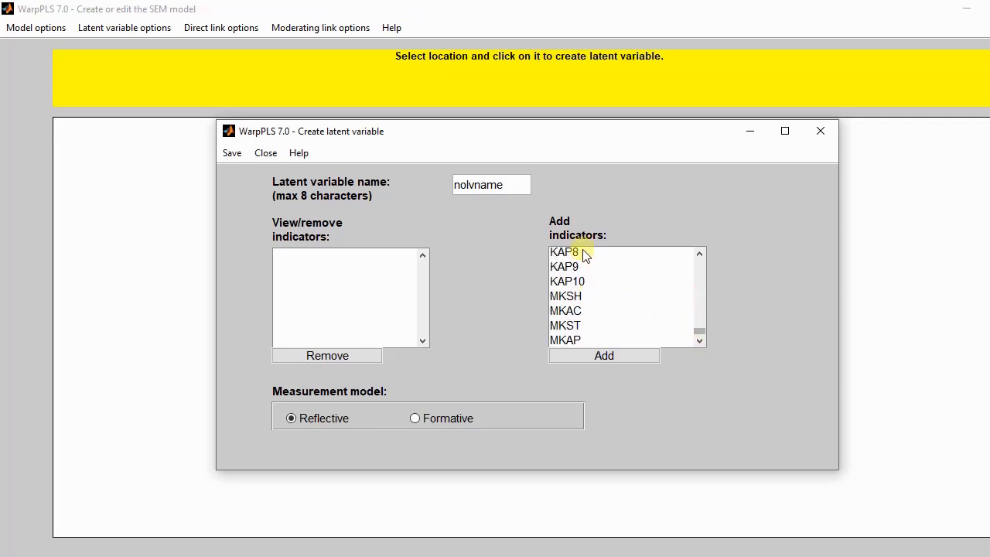
{"action": "left_click_drag", "start_coordinate": [698, 330], "coordinate": [693, 247]}
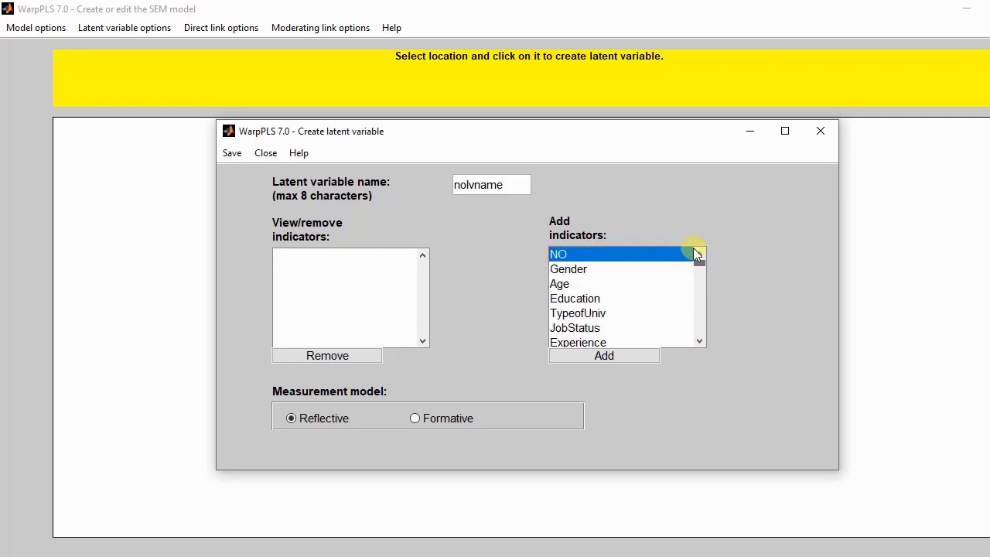
Name the new latent variable EXT, matching the EXT indicators in the list.
{"action": "left_click", "coordinate": [699, 341]}
{"action": "left_click", "coordinate": [699, 341]}
{"action": "left_click", "coordinate": [700, 341]}
{"action": "left_click", "coordinate": [699, 342]}
{"action": "left_click", "coordinate": [700, 341]}
{"action": "left_click", "coordinate": [699, 341]}
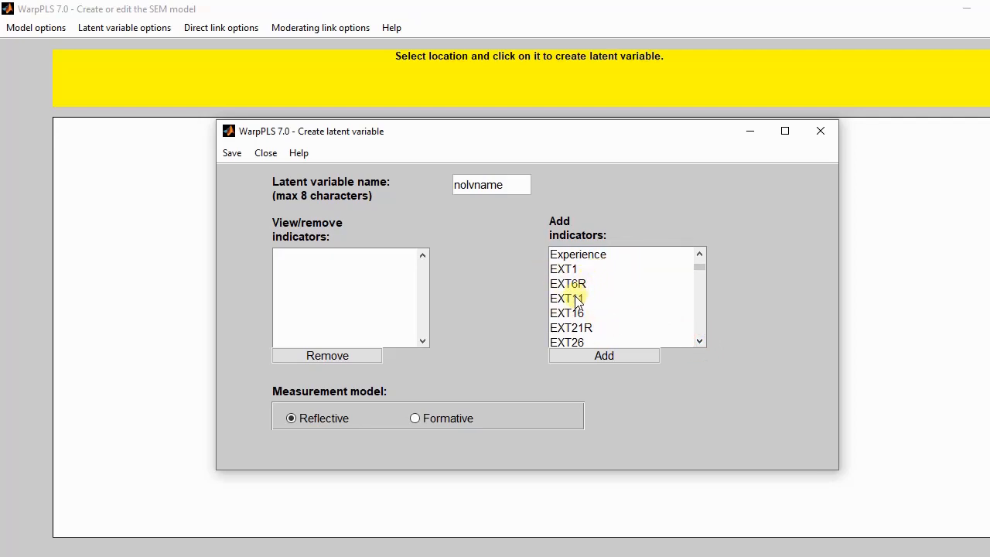
{"action": "left_click", "coordinate": [485, 187]}
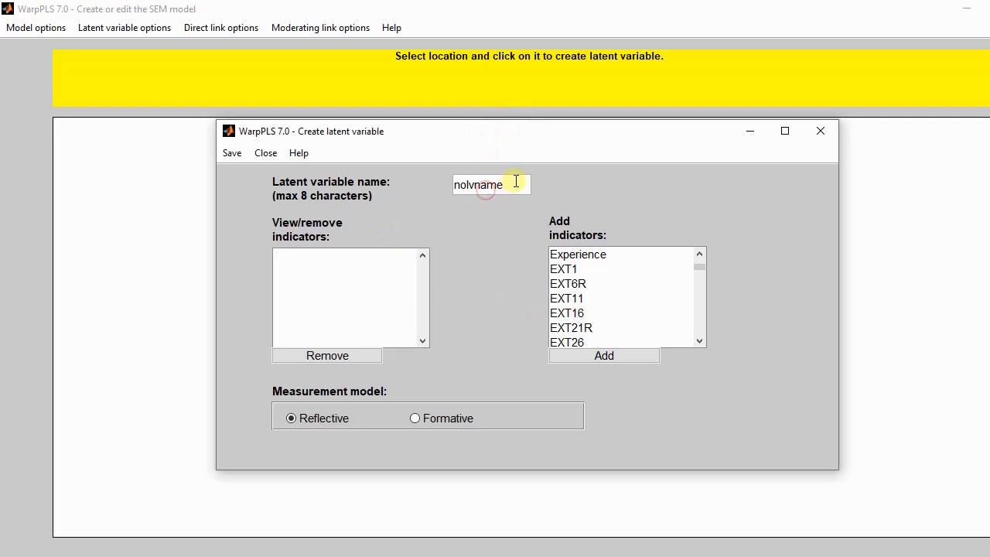
{"action": "left_click_drag", "start_coordinate": [504, 185], "coordinate": [450, 190]}
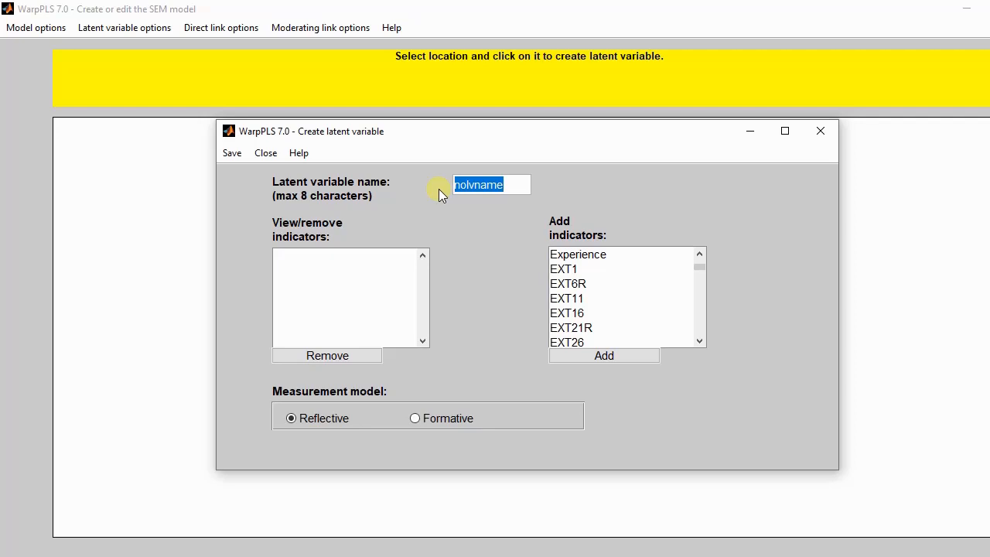
{"action": "type", "text": "EXT"}
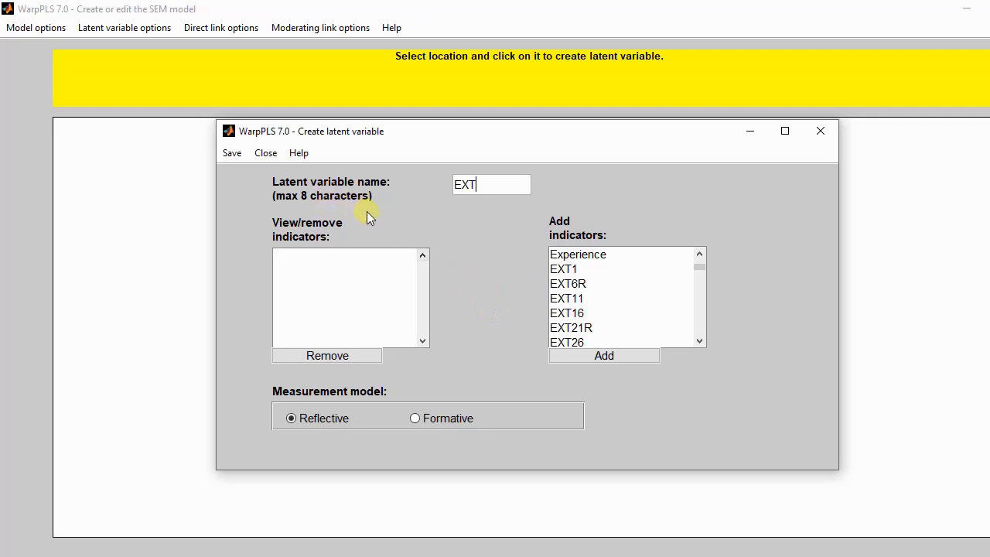
Add the eight EXT indicators to the EXT latent variable: EXT1, EXT6R, EXT11, EXT16, EXT21R, EXT26, EXT31R and EXT36.
{"action": "left_click", "coordinate": [569, 269]}
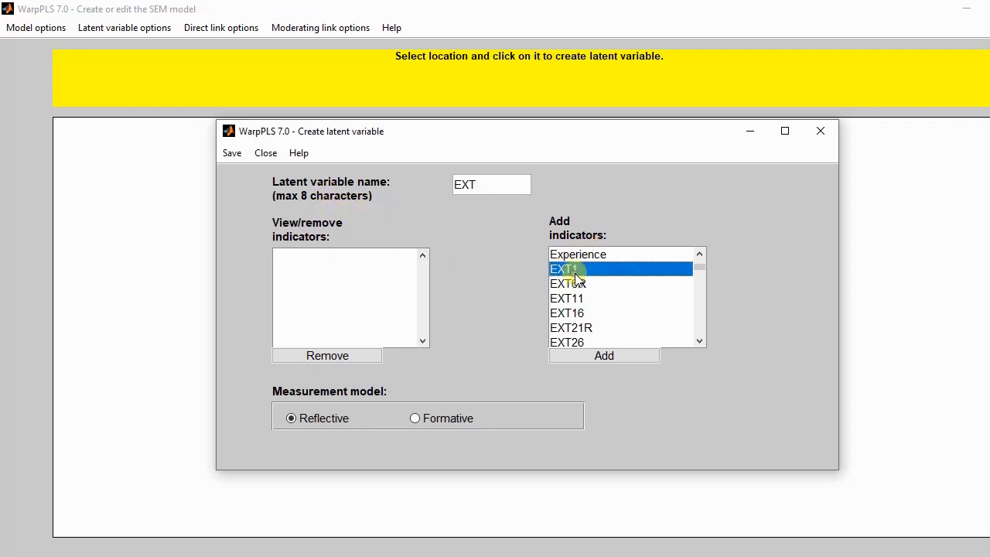
{"action": "left_click", "coordinate": [608, 355]}
{"action": "left_click", "coordinate": [609, 355]}
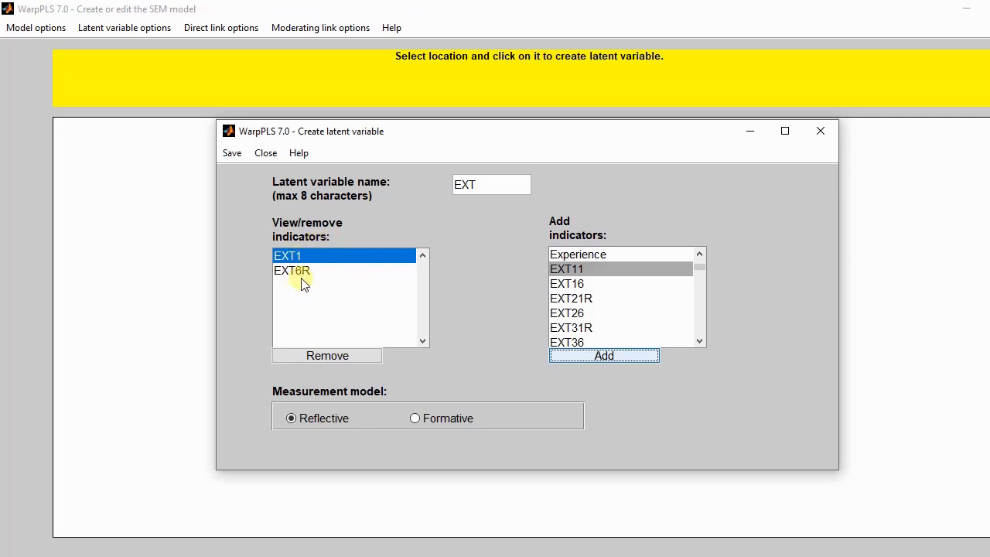
{"action": "left_click", "coordinate": [612, 358]}
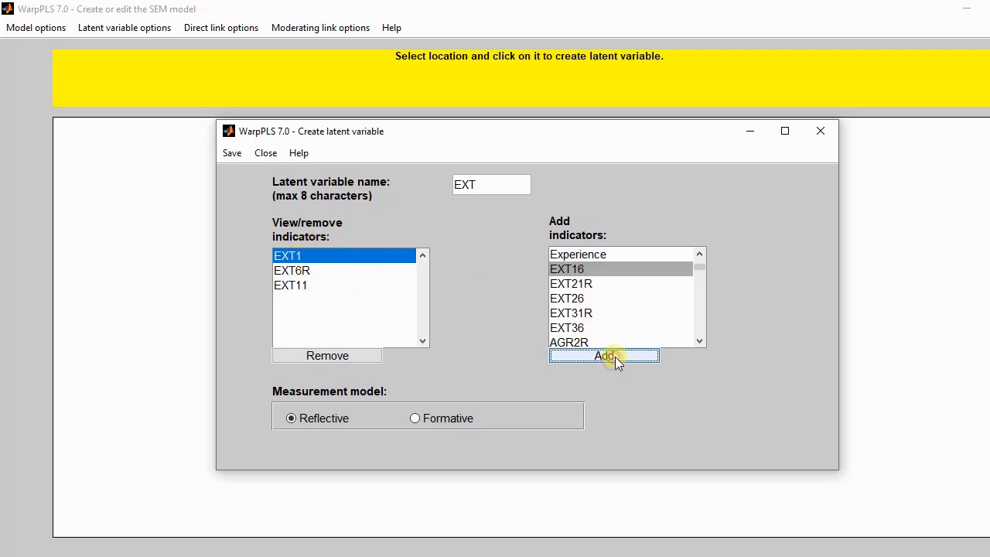
{"action": "left_click", "coordinate": [615, 356]}
{"action": "left_click", "coordinate": [618, 356]}
{"action": "left_click", "coordinate": [620, 356]}
{"action": "left_click", "coordinate": [620, 355]}
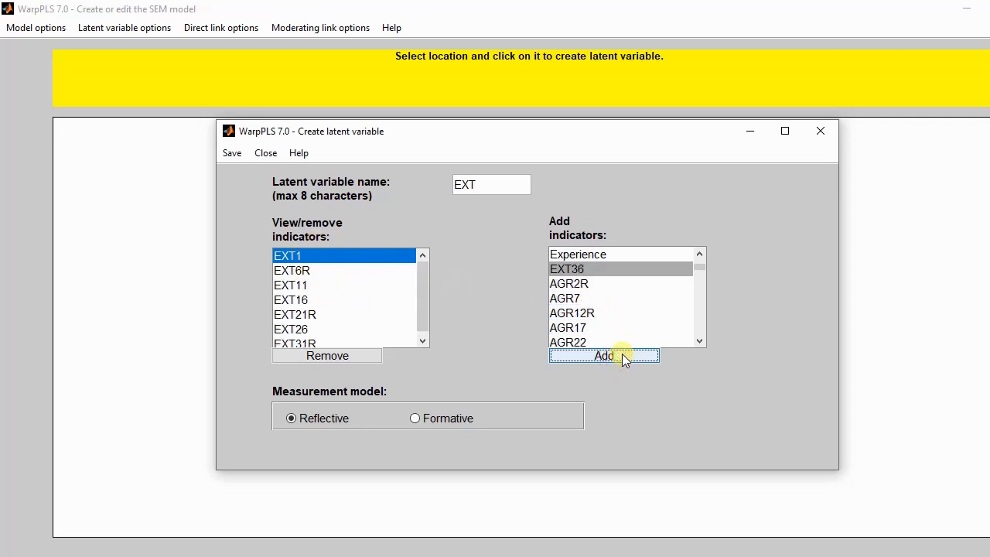
{"action": "left_click", "coordinate": [621, 355]}
{"action": "left_click", "coordinate": [619, 355]}
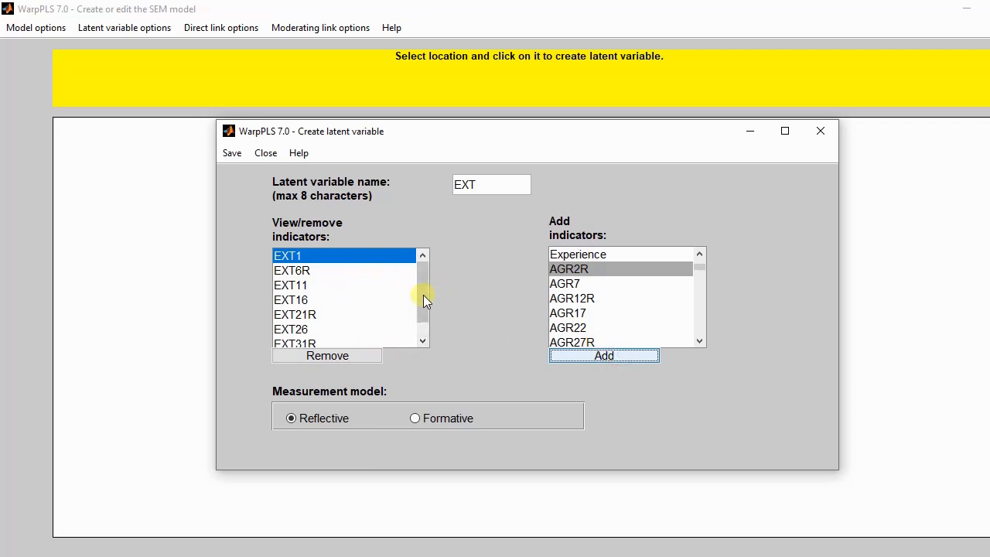
Review the added indicators, remove EXT1 from the latent variable and add it back.
{"action": "left_click_drag", "start_coordinate": [427, 303], "coordinate": [422, 308]}
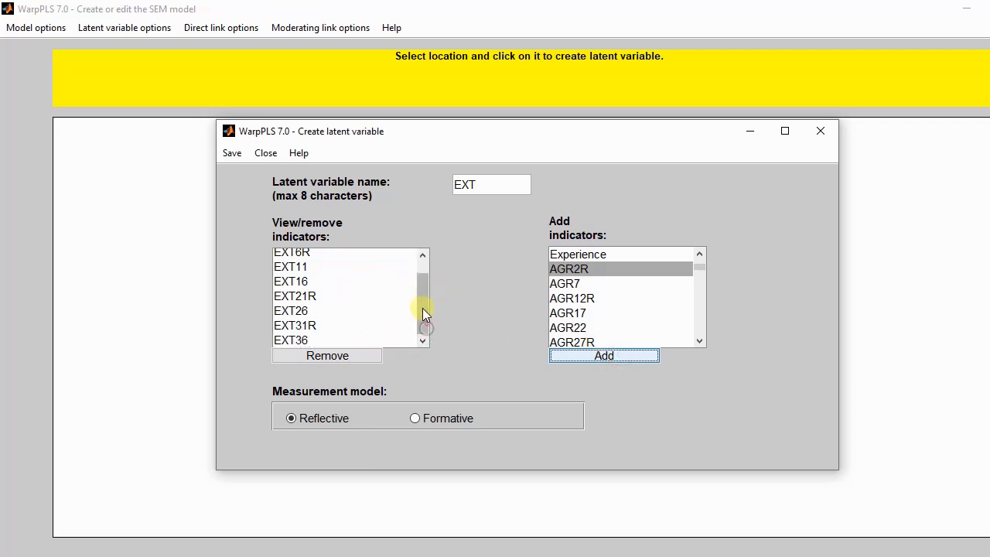
{"action": "left_click", "coordinate": [349, 356]}
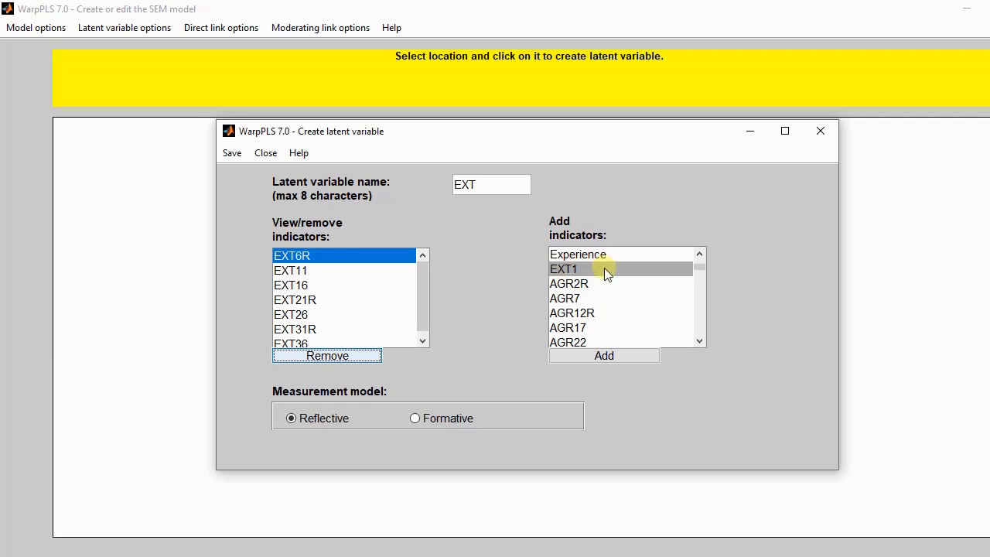
{"action": "left_click", "coordinate": [604, 355]}
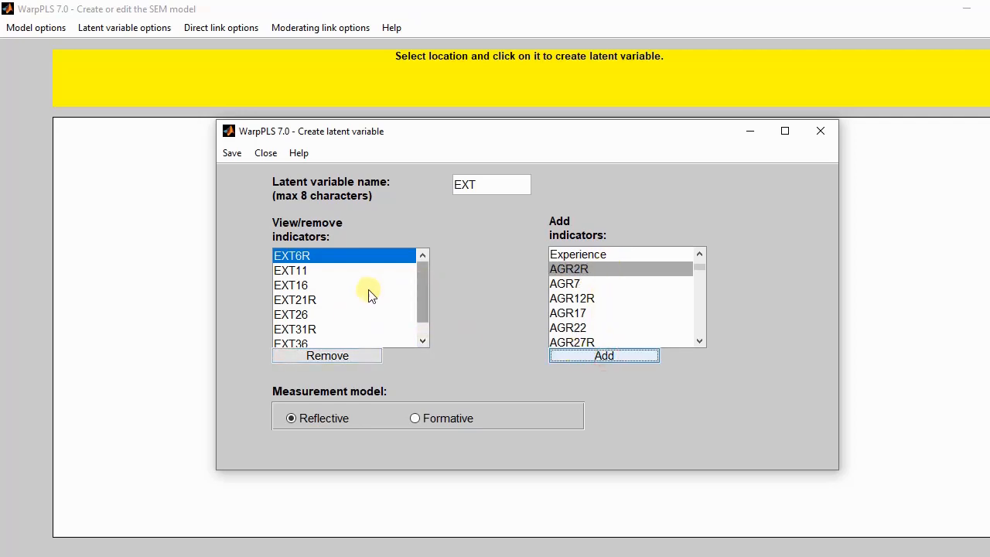
Save the EXT latent variable settings and move its ellipse slightly lower on the model canvas.
{"action": "left_click", "coordinate": [233, 153]}
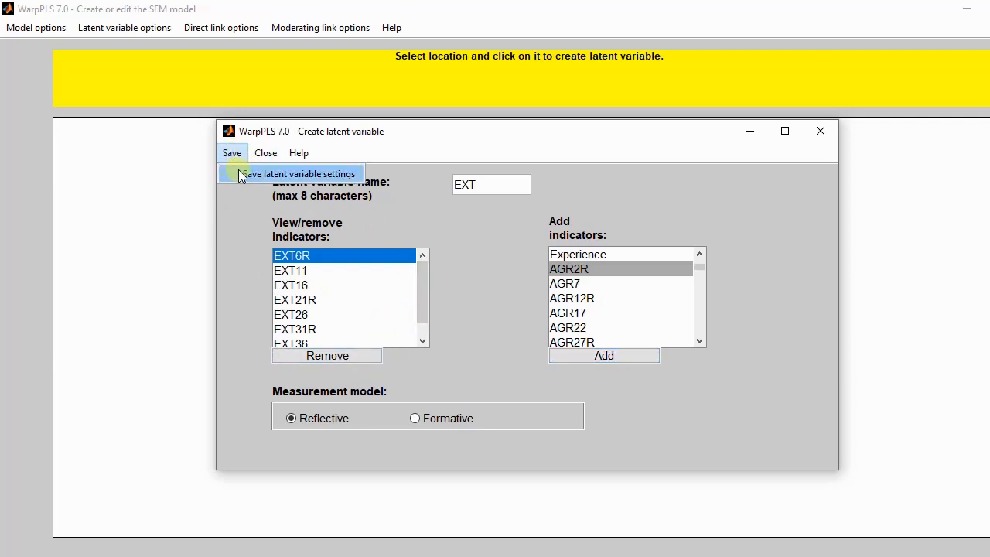
{"action": "left_click", "coordinate": [240, 176]}
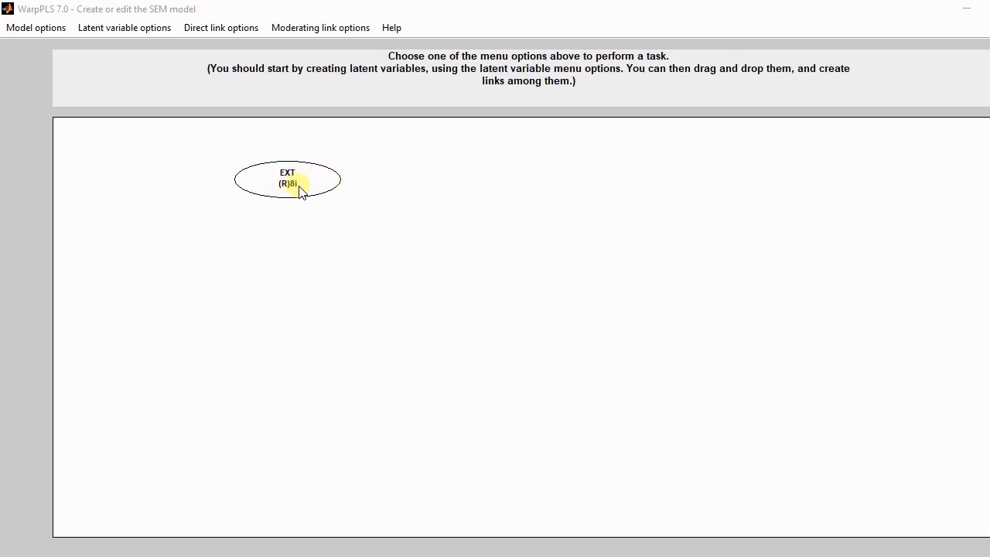
{"action": "left_click_drag", "start_coordinate": [302, 190], "coordinate": [280, 209]}
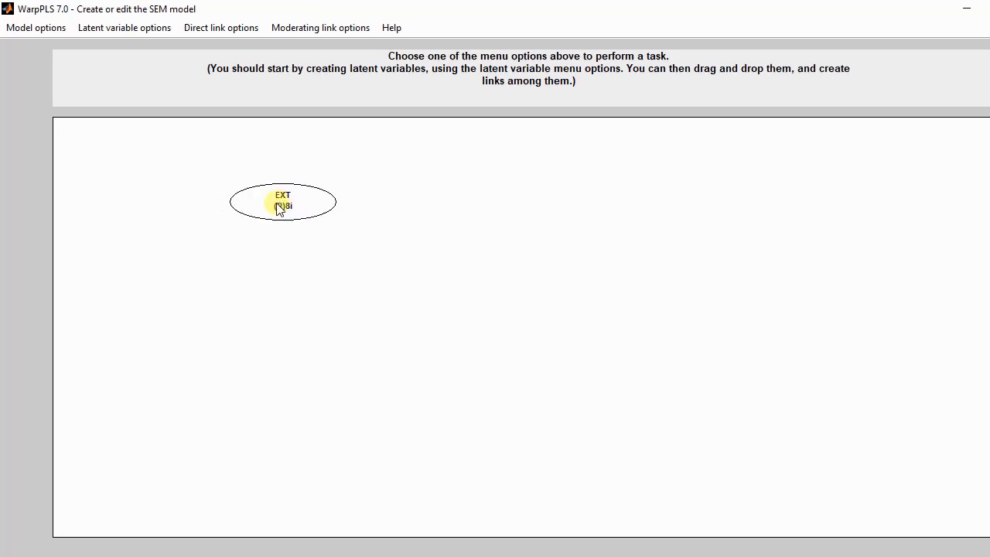
Start creating a second latent variable on the canvas, to the right of EXT and slightly below it.
{"action": "left_click", "coordinate": [163, 27]}
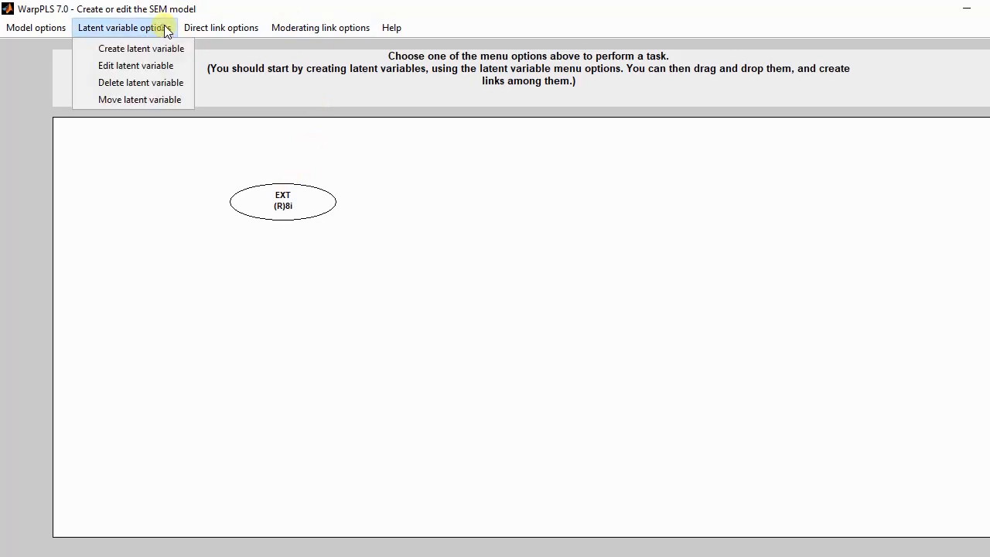
{"action": "left_click", "coordinate": [168, 50]}
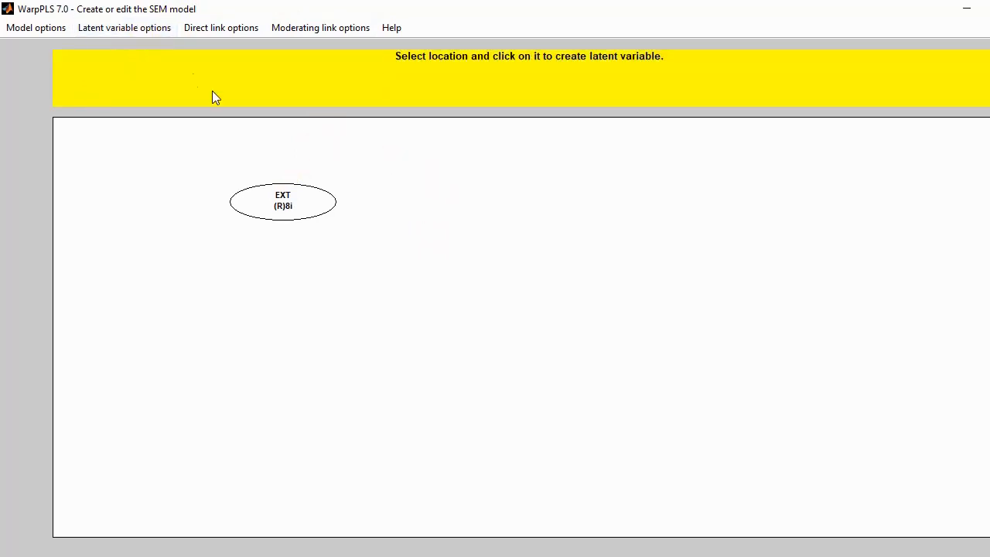
{"action": "left_click", "coordinate": [437, 230]}
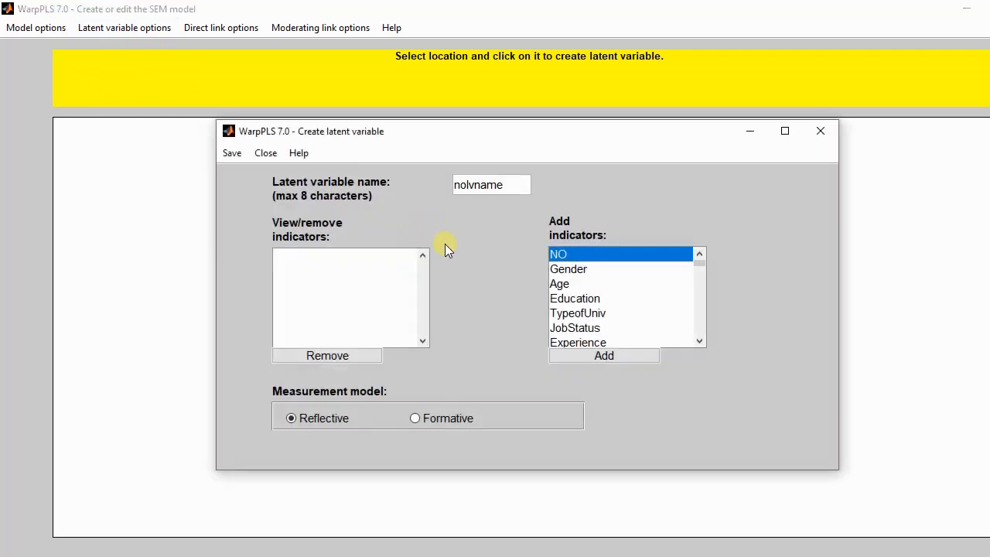
Add the nine AGR indicators to the second latent variable, from AGR2R through AGR42.
{"action": "left_click", "coordinate": [699, 341]}
{"action": "left_click", "coordinate": [699, 341]}
{"action": "left_click", "coordinate": [699, 341]}
{"action": "left_click", "coordinate": [699, 341]}
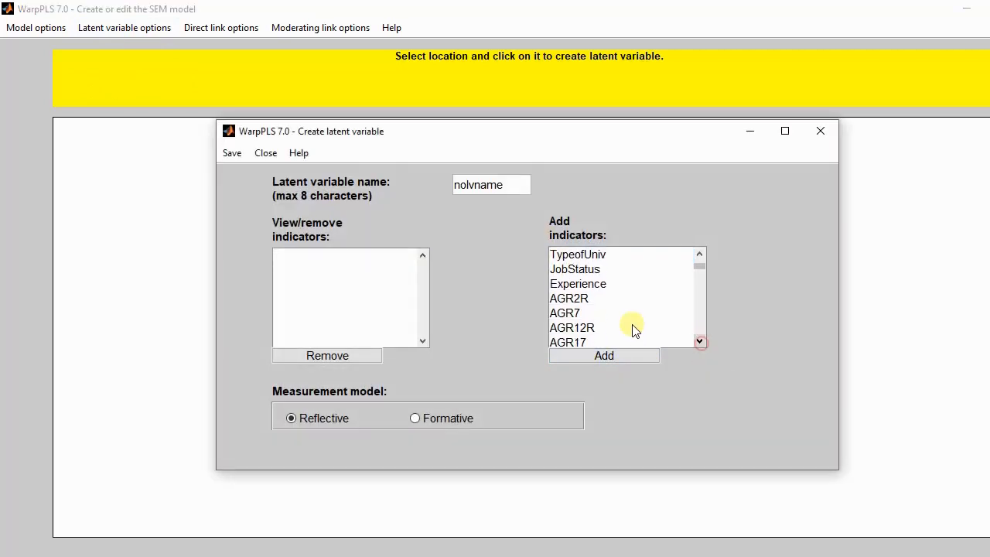
{"action": "left_click", "coordinate": [586, 301]}
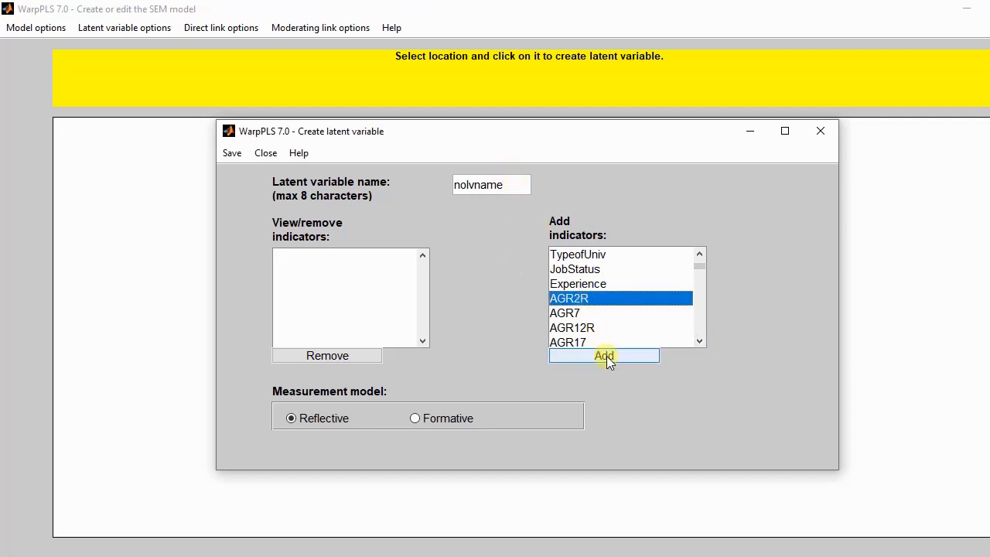
{"action": "left_click", "coordinate": [608, 354]}
{"action": "left_click", "coordinate": [608, 354]}
{"action": "left_click", "coordinate": [610, 354]}
{"action": "left_click", "coordinate": [611, 355]}
{"action": "left_click", "coordinate": [611, 355]}
{"action": "left_click", "coordinate": [611, 356]}
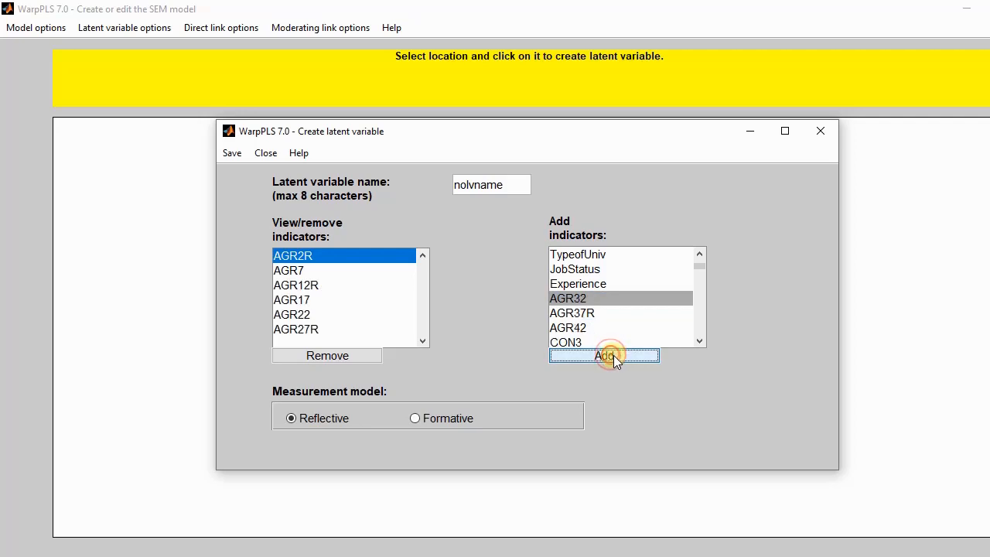
{"action": "left_click", "coordinate": [613, 355]}
{"action": "left_click", "coordinate": [613, 356]}
{"action": "left_click", "coordinate": [615, 354]}
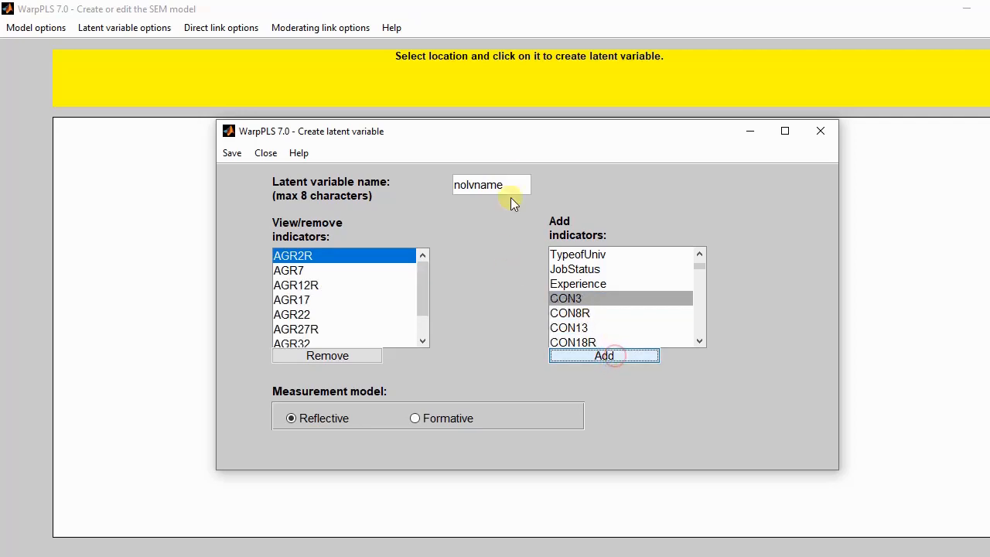
Name the second latent variable AGR and save its settings.
{"action": "left_click_drag", "start_coordinate": [514, 184], "coordinate": [431, 187]}
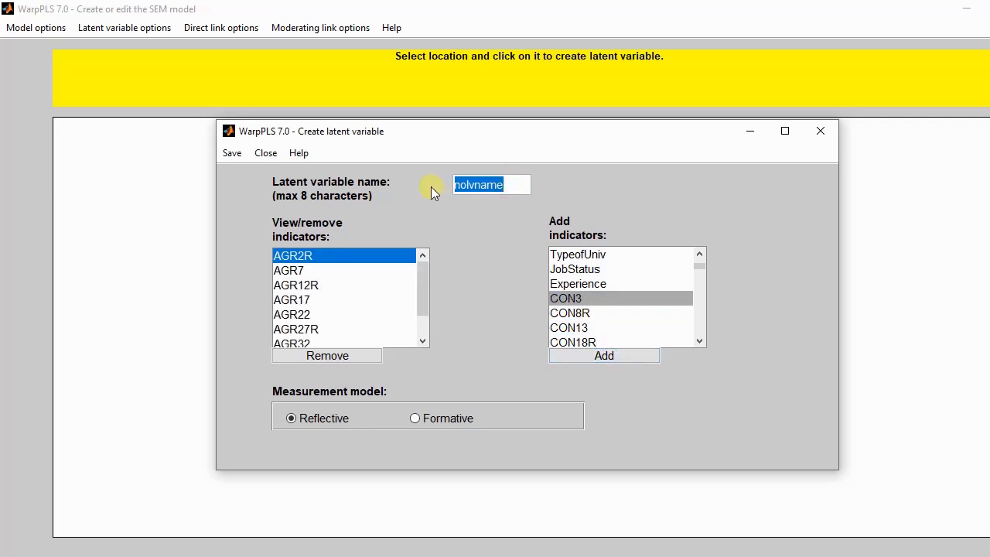
{"action": "type", "text": "AGR"}
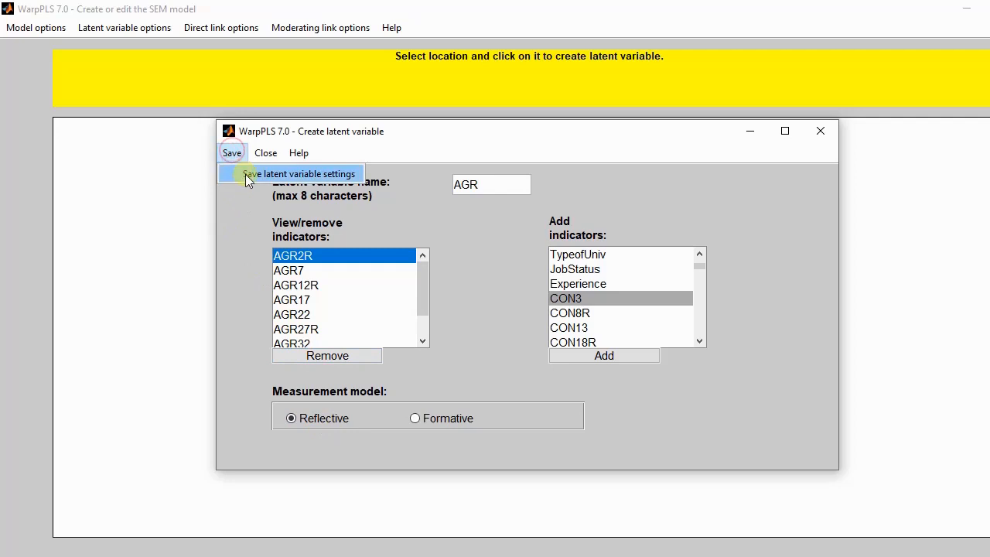
{"action": "left_click", "coordinate": [232, 153]}
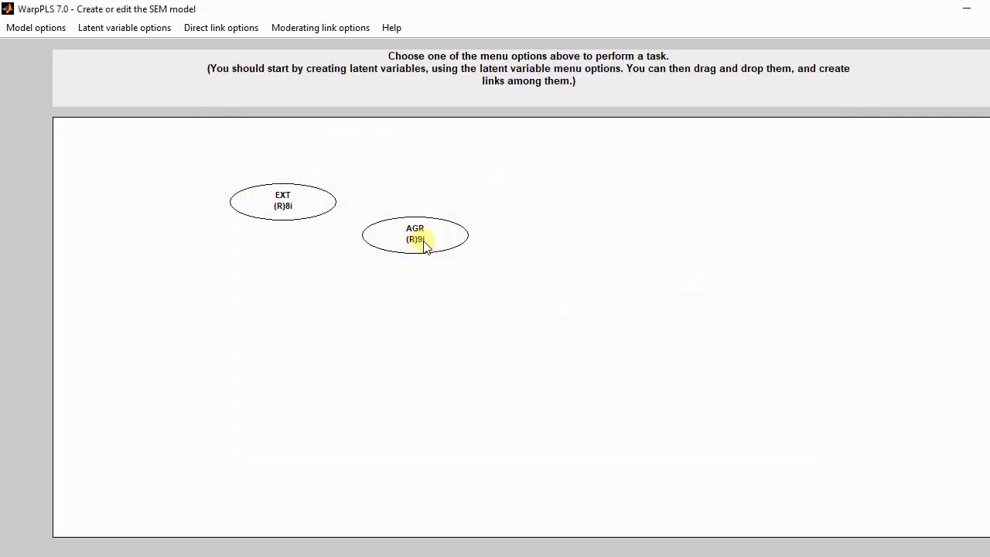
Start creating a third latent variable on the canvas, to the right of AGR and slightly below it.
{"action": "left_click", "coordinate": [163, 26]}
{"action": "left_click", "coordinate": [172, 49]}
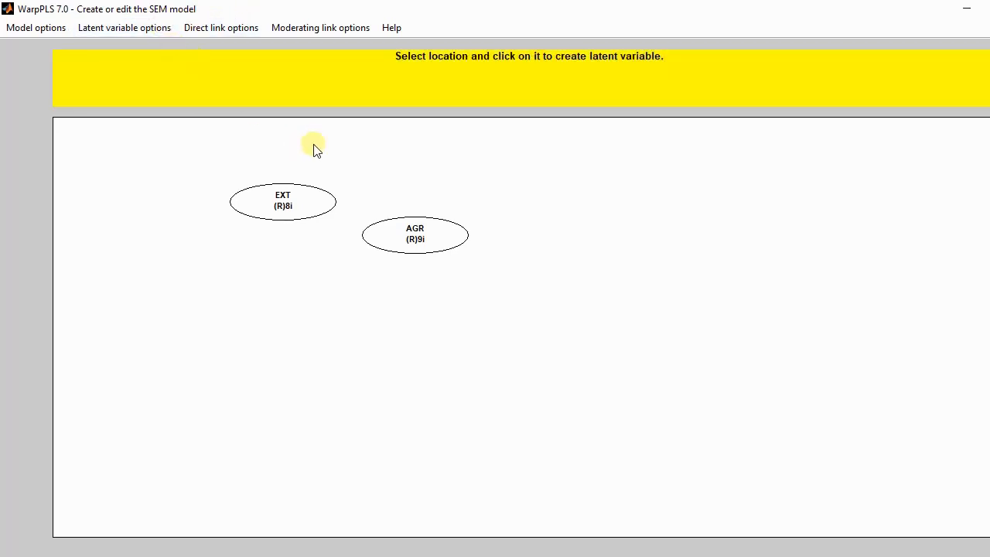
{"action": "left_click", "coordinate": [571, 255]}
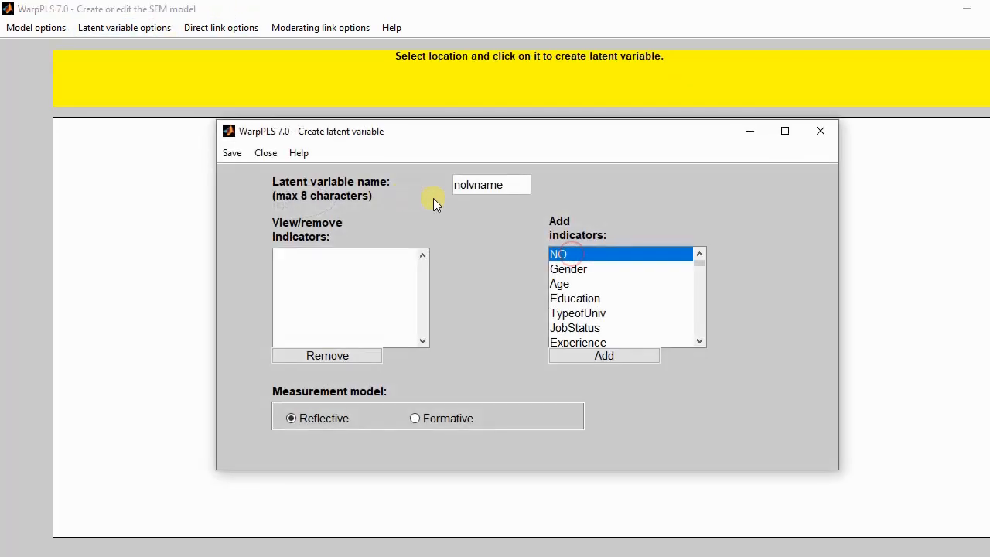
Add the ten KAP indicators to the third latent variable, from KAP1 through KAP10.
{"action": "left_click", "coordinate": [701, 325]}
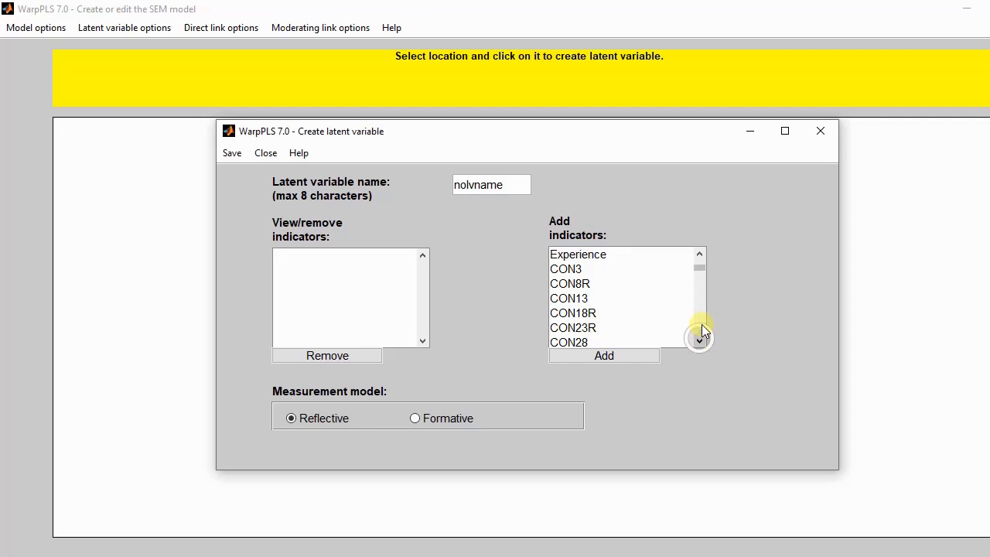
{"action": "left_click", "coordinate": [699, 323]}
{"action": "left_click", "coordinate": [700, 324]}
{"action": "left_click", "coordinate": [701, 325]}
{"action": "left_click", "coordinate": [701, 325]}
{"action": "left_click_drag", "start_coordinate": [699, 312], "coordinate": [700, 324]}
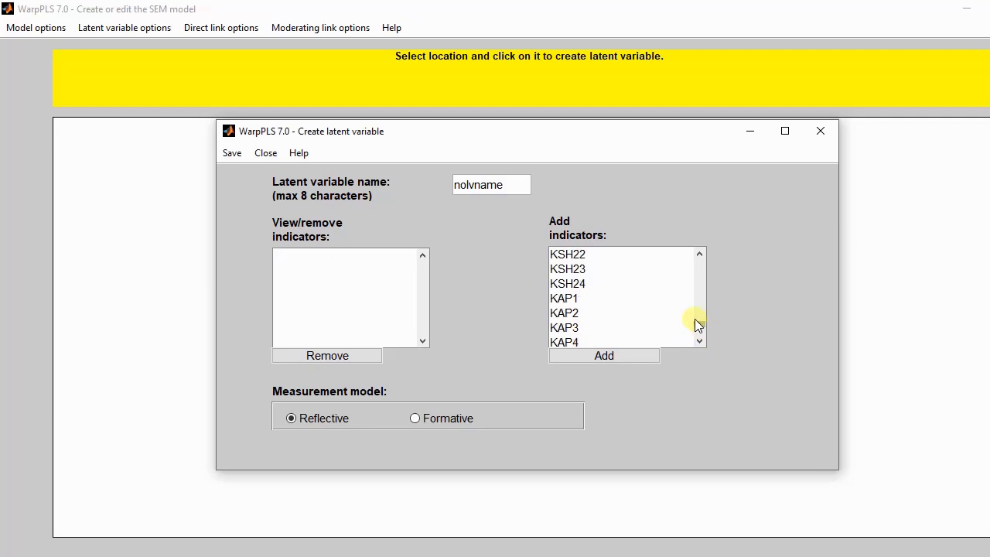
{"action": "left_click", "coordinate": [569, 298]}
{"action": "left_click", "coordinate": [597, 355]}
{"action": "left_click", "coordinate": [597, 355]}
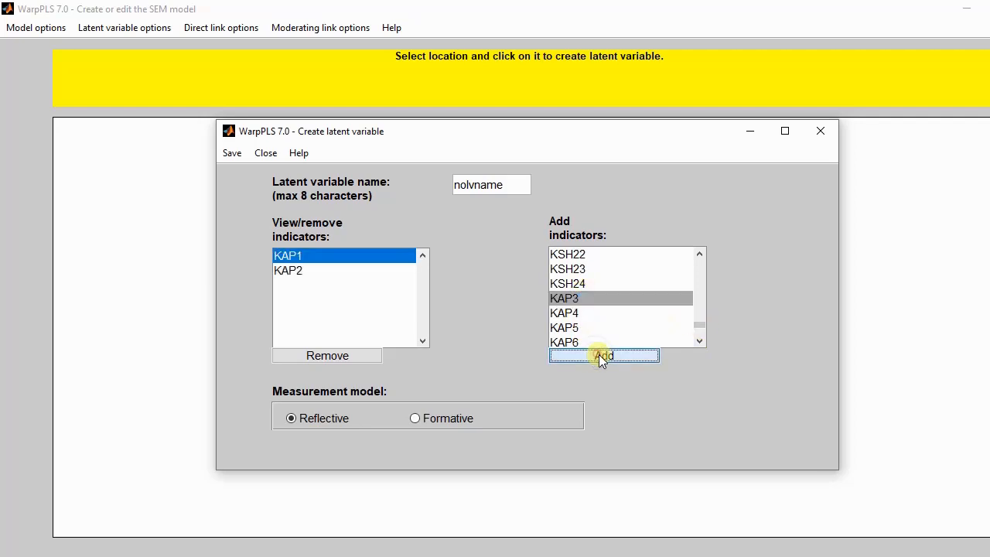
{"action": "left_click", "coordinate": [598, 355]}
{"action": "left_click", "coordinate": [599, 355]}
{"action": "left_click", "coordinate": [600, 354]}
{"action": "left_click", "coordinate": [601, 354]}
{"action": "left_click", "coordinate": [601, 355]}
{"action": "left_click", "coordinate": [601, 355]}
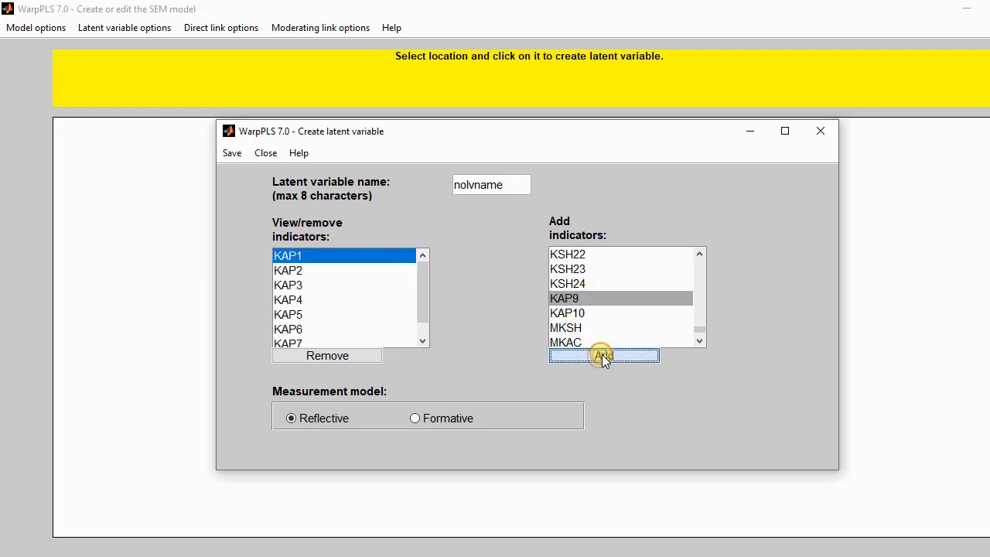
{"action": "left_click", "coordinate": [602, 355]}
{"action": "left_click", "coordinate": [603, 355]}
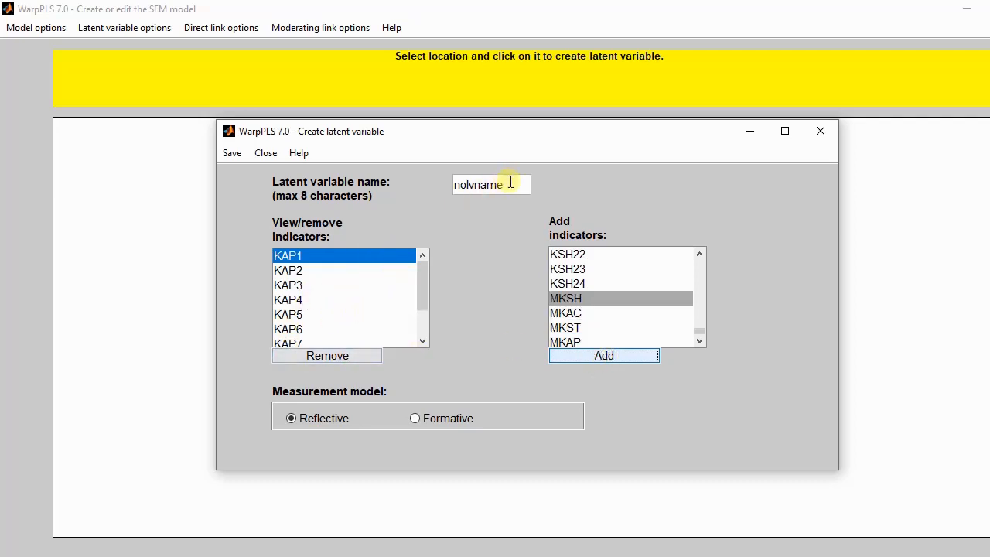
Name the third latent variable KAP and save its settings.
{"action": "left_click_drag", "start_coordinate": [510, 182], "coordinate": [430, 189]}
{"action": "type", "text": "KAP"}
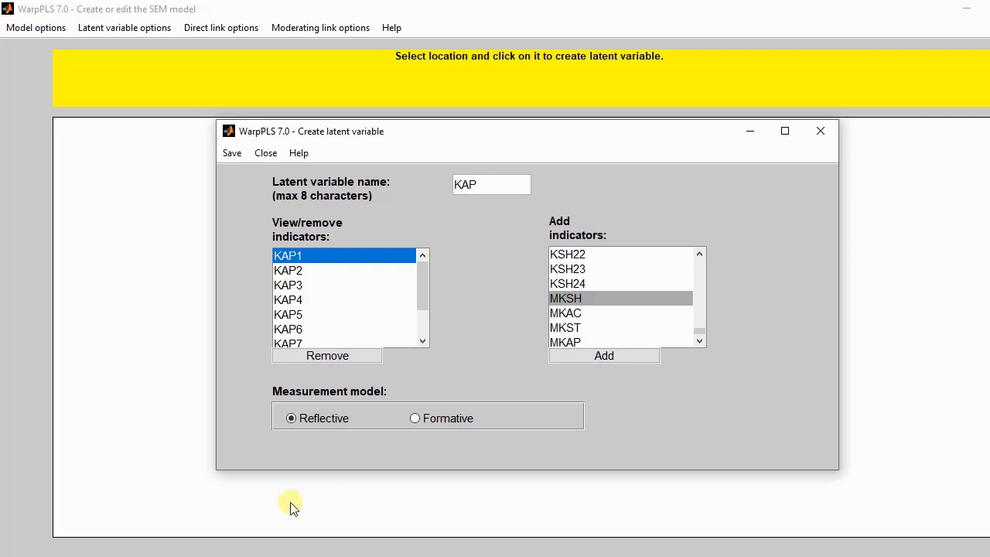
{"action": "left_click", "coordinate": [232, 153]}
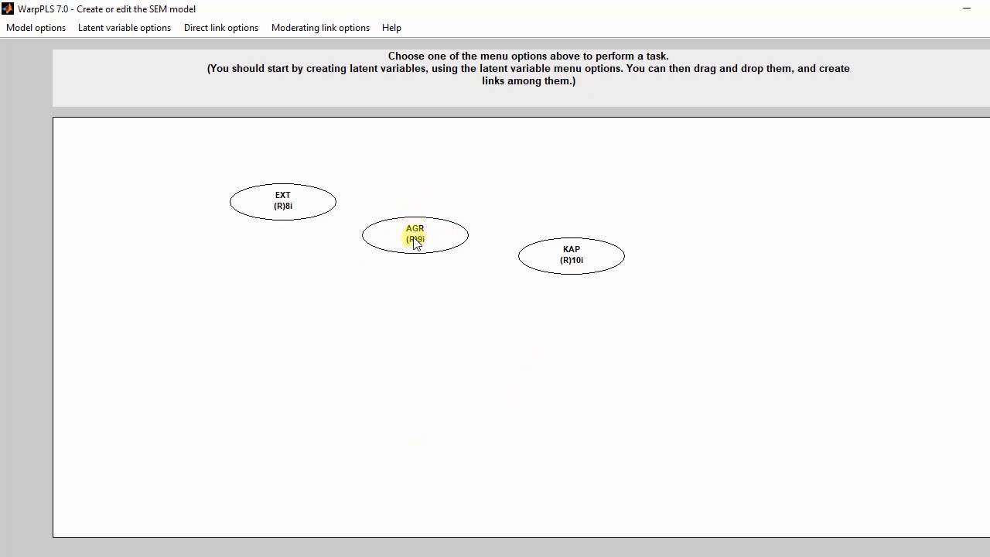
Rearrange the model so AGR sits directly below EXT and KAP lies to their right, about midway between them in height.
{"action": "left_click_drag", "start_coordinate": [416, 241], "coordinate": [296, 379]}
{"action": "left_click_drag", "start_coordinate": [292, 206], "coordinate": [324, 223]}
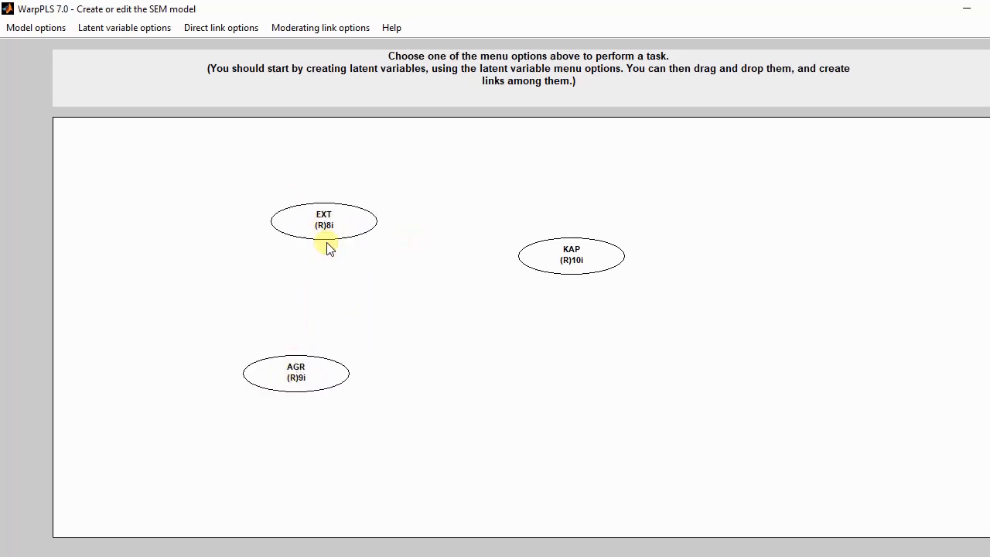
{"action": "mouse_move", "coordinate": [317, 376]}
{"action": "left_mouse_down"}
{"action": "mouse_move", "coordinate": [341, 380]}
{"action": "mouse_move", "coordinate": [327, 384]}
{"action": "left_mouse_up"}
{"action": "left_click_drag", "start_coordinate": [577, 263], "coordinate": [585, 306]}
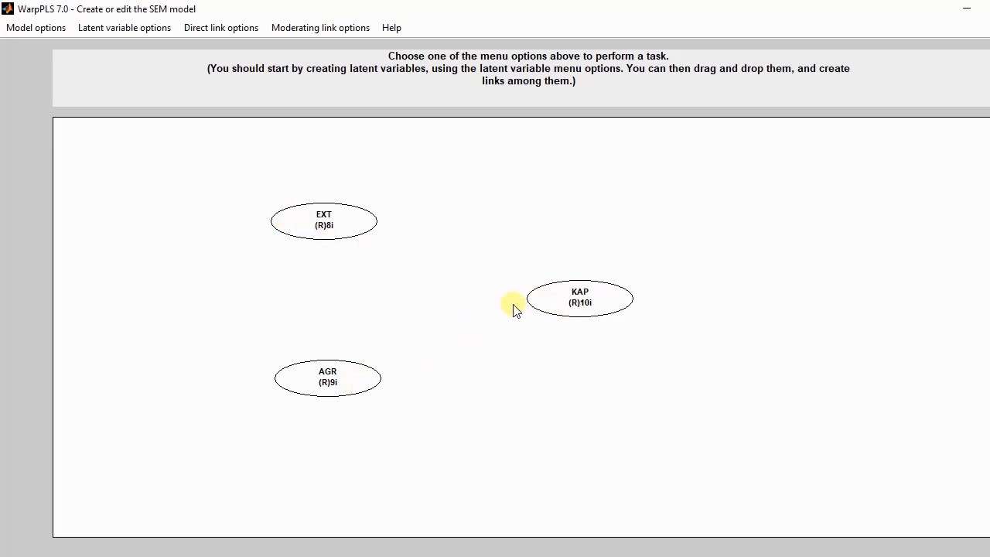
Create a direct link from the EXT latent variable to KAP.
{"action": "left_click", "coordinate": [241, 31]}
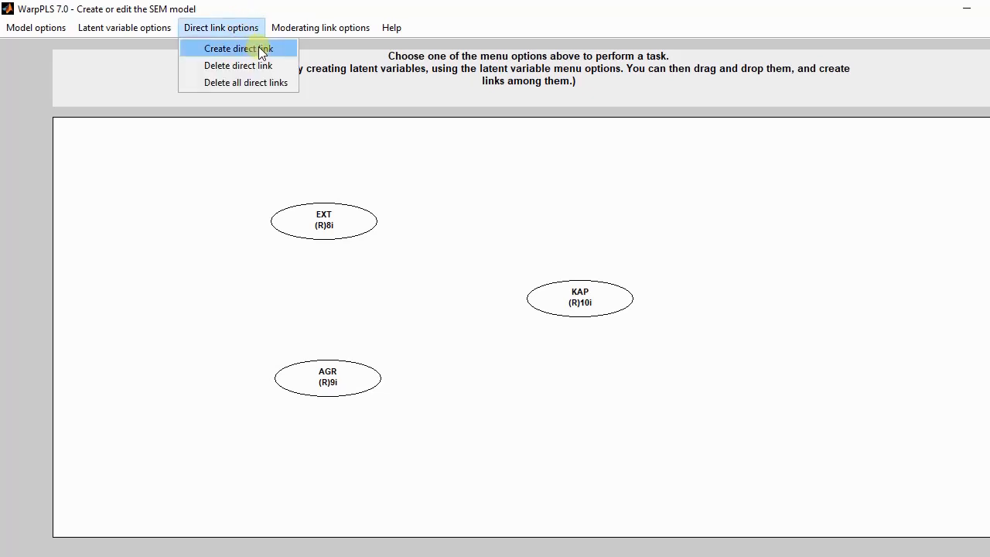
{"action": "left_click", "coordinate": [263, 50]}
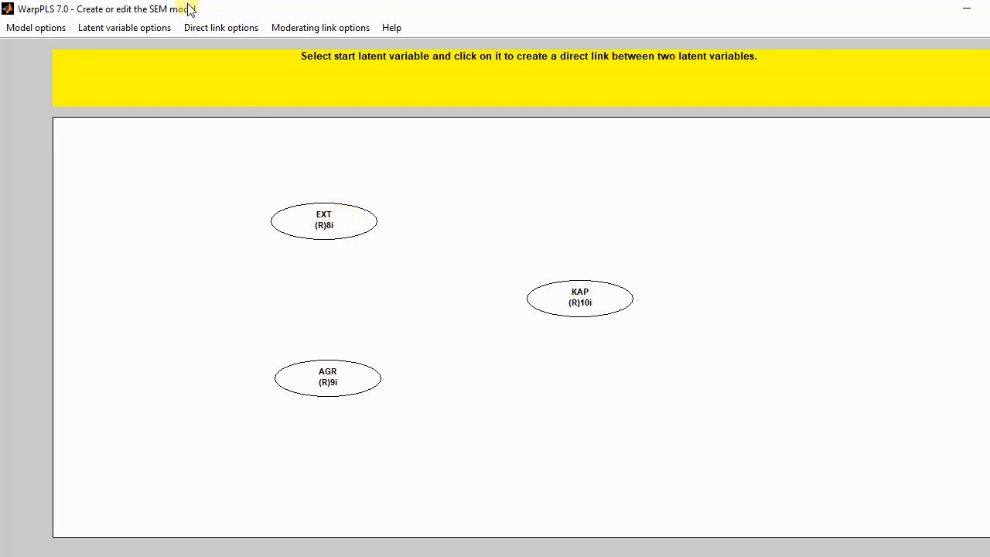
{"action": "left_click", "coordinate": [338, 230]}
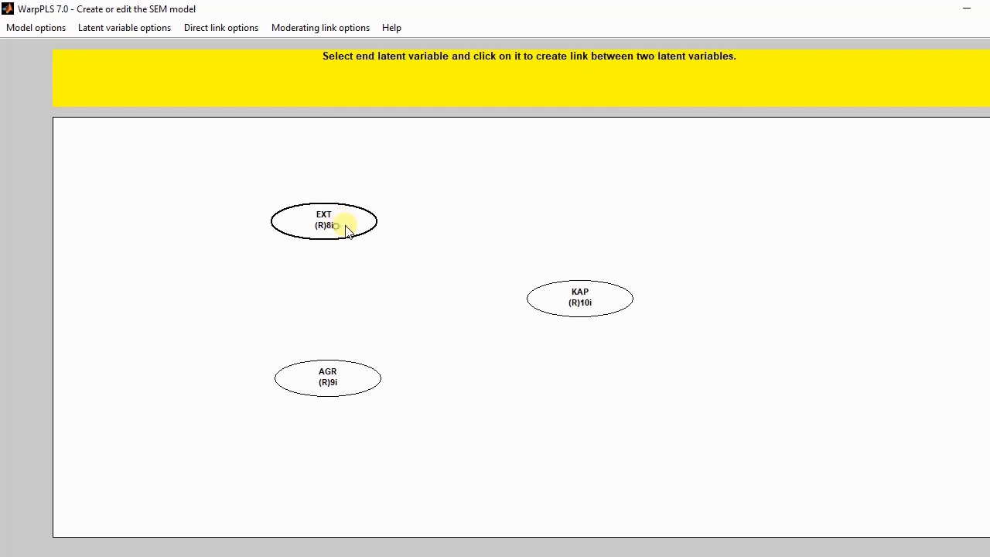
{"action": "left_click", "coordinate": [580, 297]}
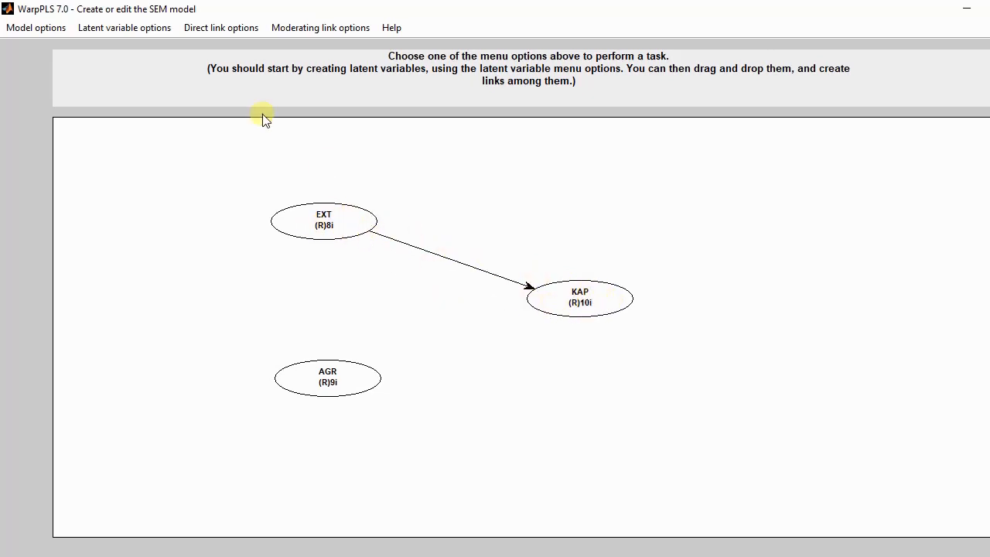
Create a direct link starting at the KAP latent variable and ending at AGR.
{"action": "left_click", "coordinate": [222, 30]}
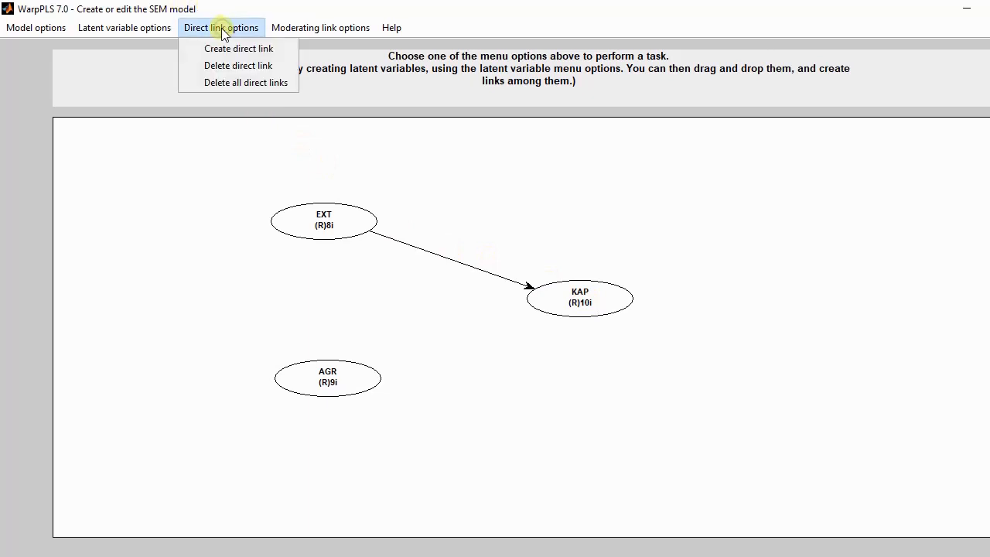
{"action": "left_click", "coordinate": [231, 45]}
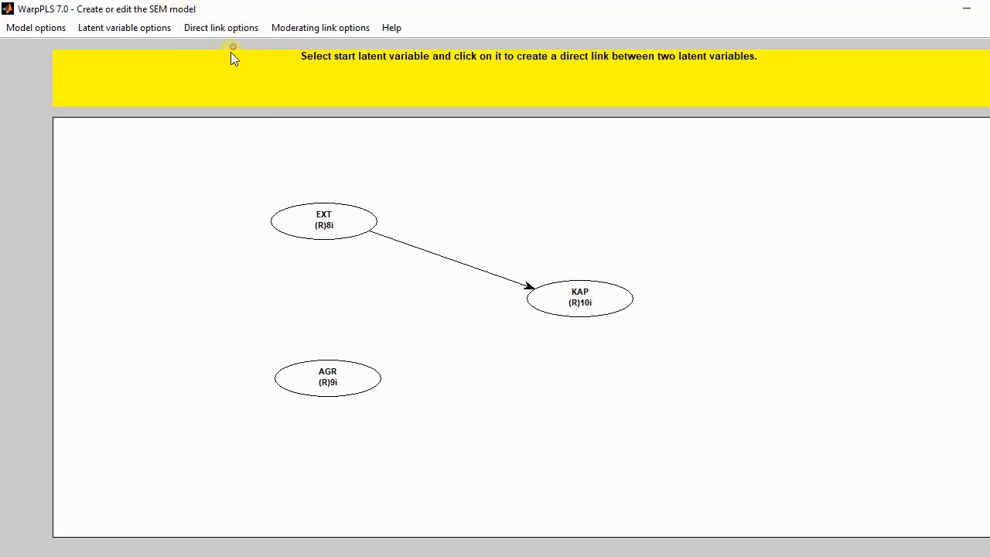
{"action": "left_click", "coordinate": [575, 306]}
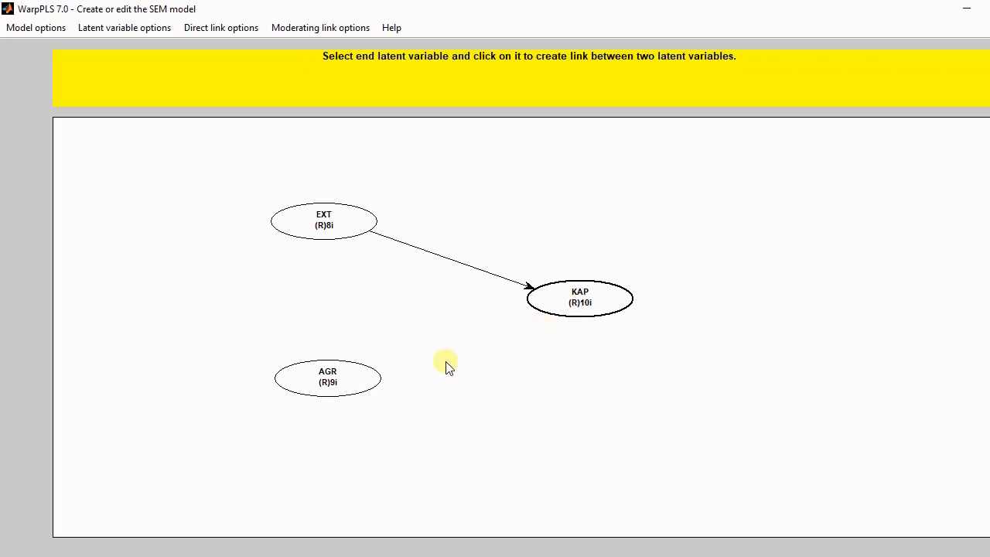
{"action": "left_click", "coordinate": [359, 381]}
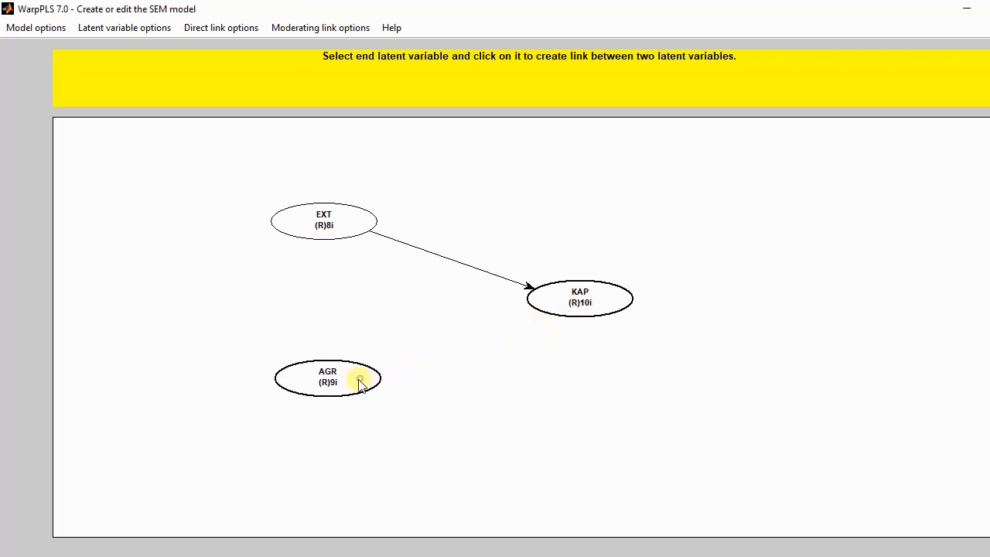